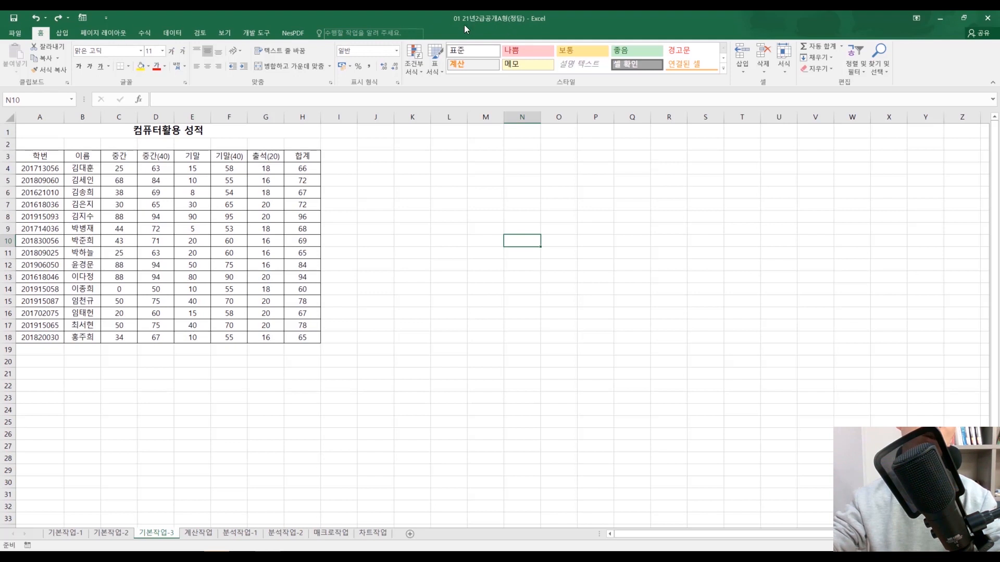
left_click(449, 192)
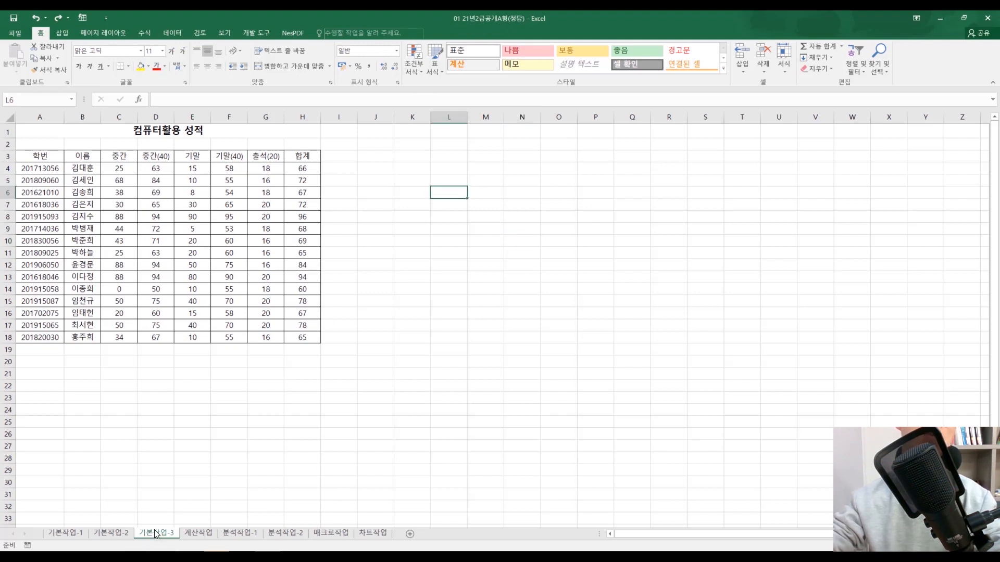
left_click_drag(40, 156, 307, 338)
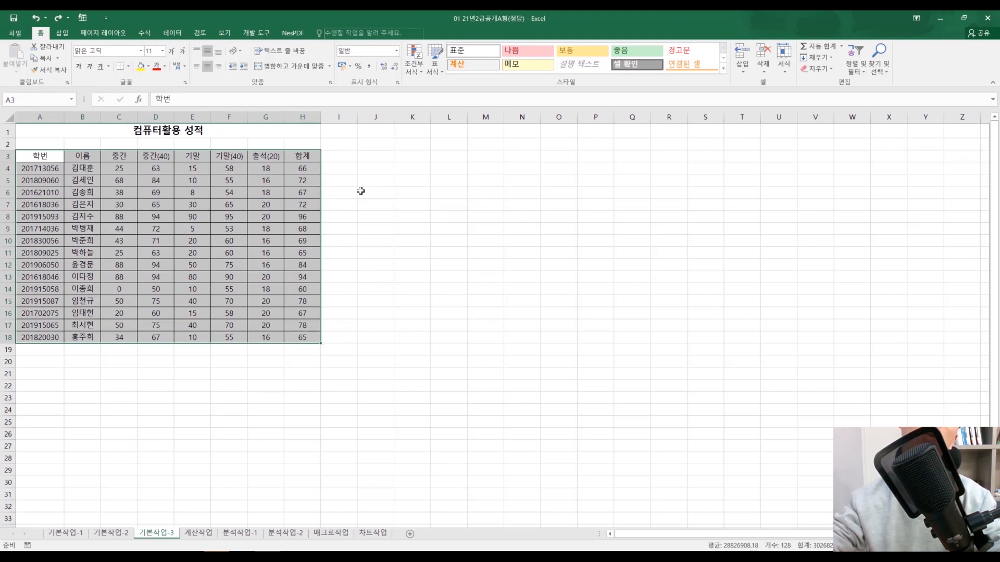
left_click(437, 239)
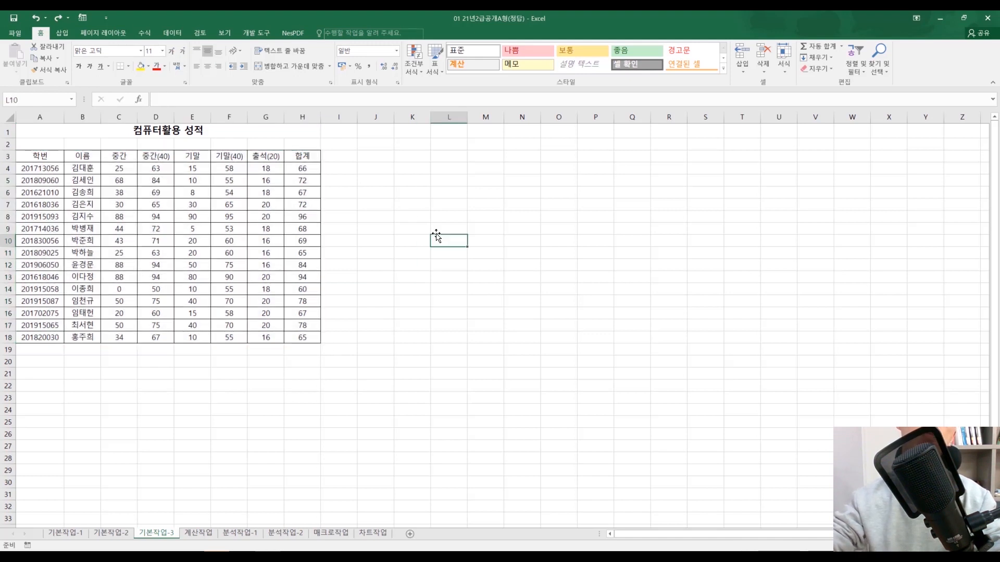
Step: Try a red font colour and a yellow fill on the score cells C4:H18 and undo both
left_click_drag(304, 171, 118, 338)
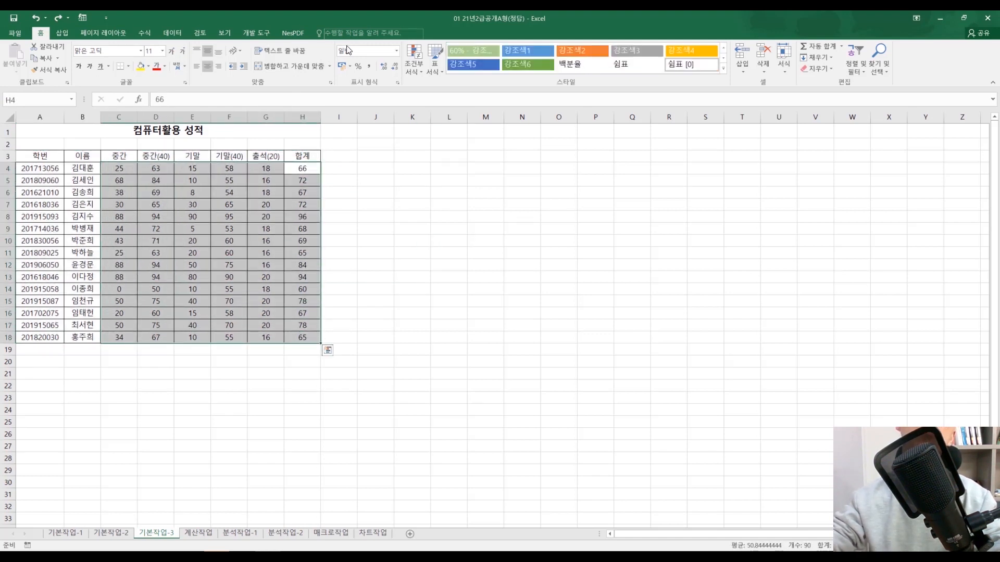
left_click(160, 68)
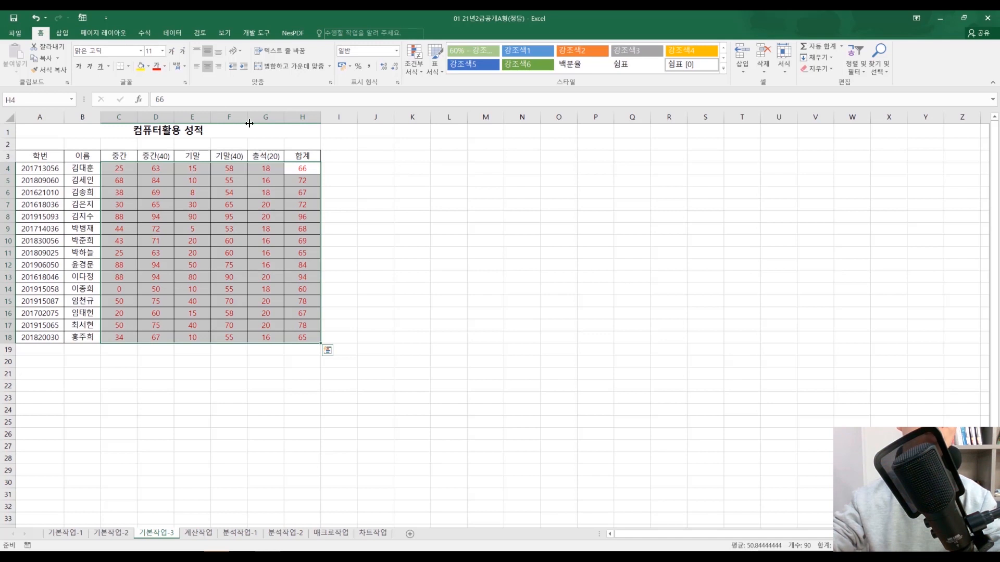
left_click(139, 67)
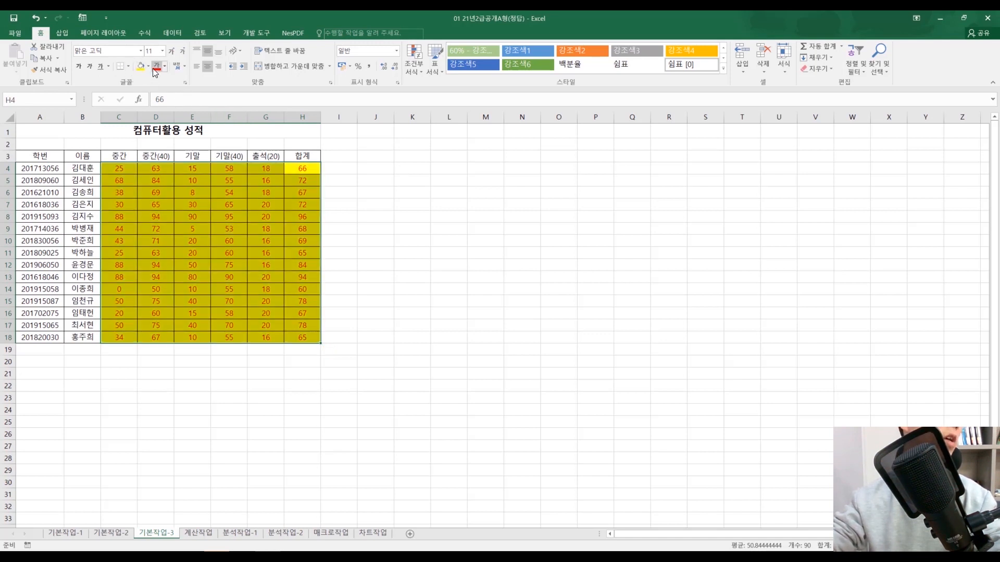
key("ctrl+z")
key("ctrl+z")
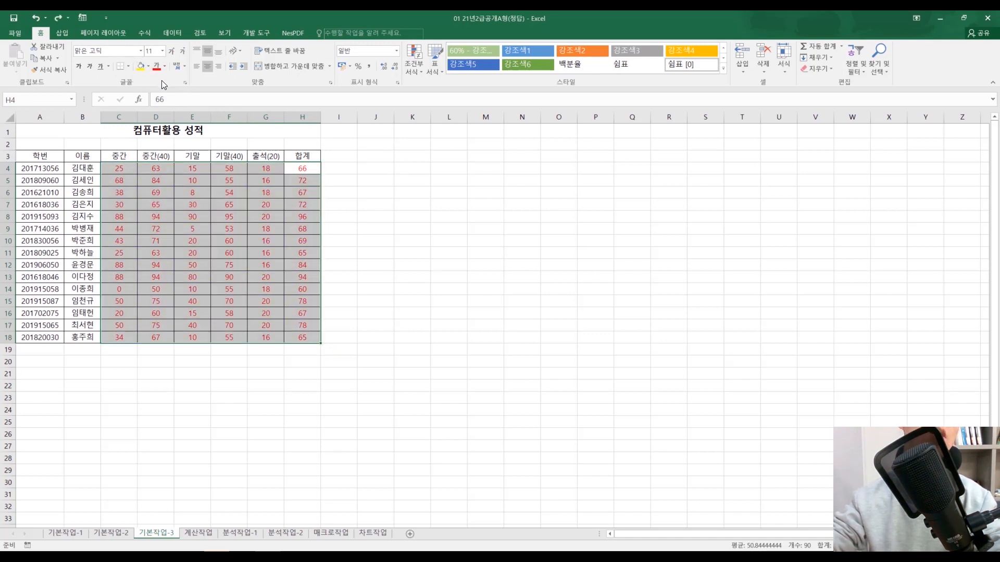
left_click(451, 251)
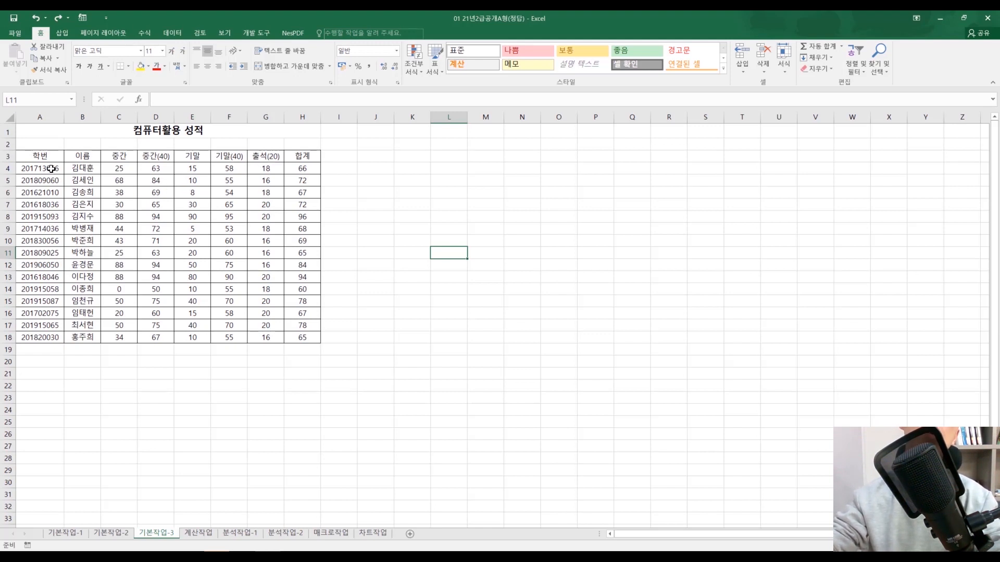
left_click(415, 217)
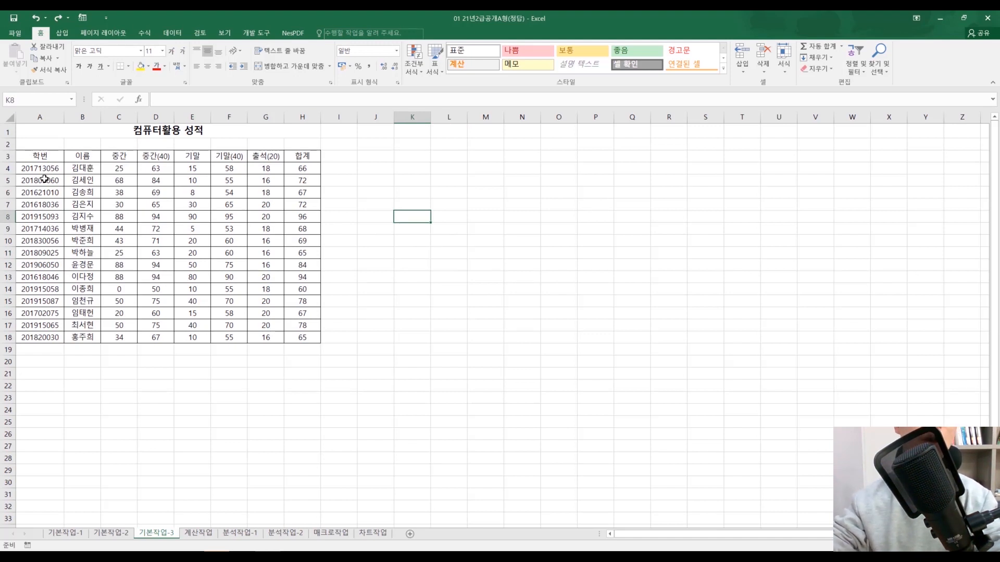
left_click_drag(523, 253, 527, 286)
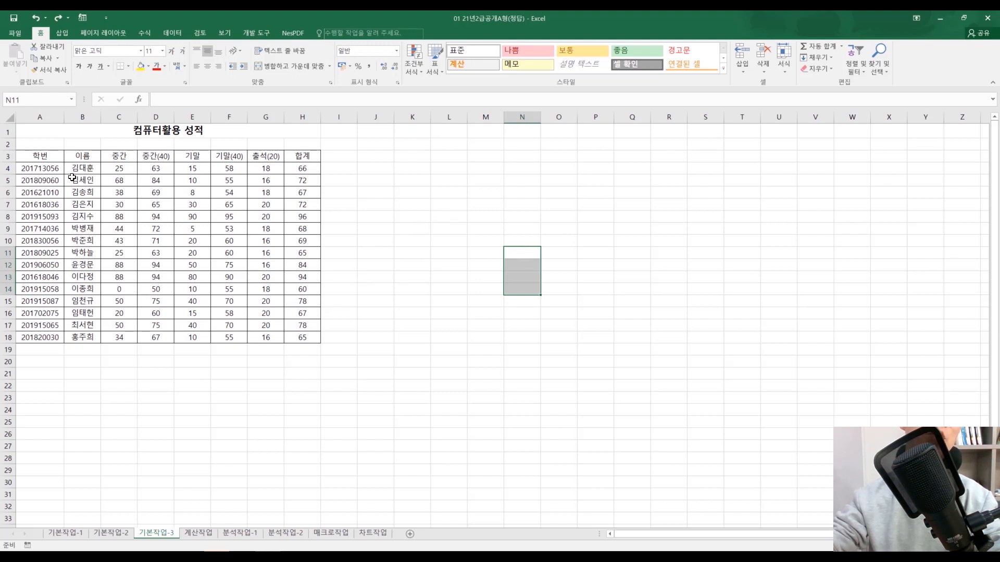
Step: Start a new conditional formatting rule for A4:H18 that uses a formula to determine which cells to format
left_click_drag(48, 170, 291, 339)
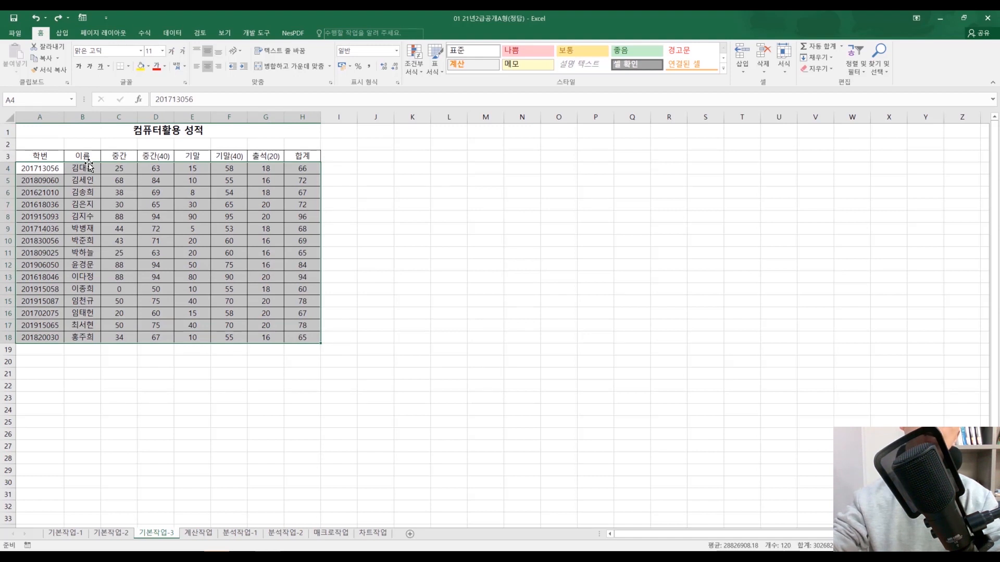
left_click(418, 71)
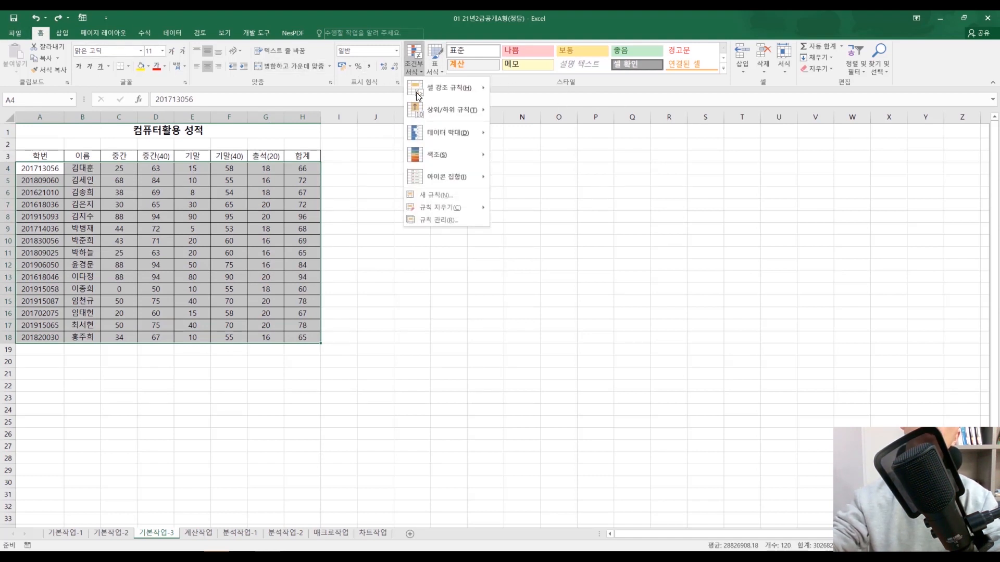
left_click(439, 196)
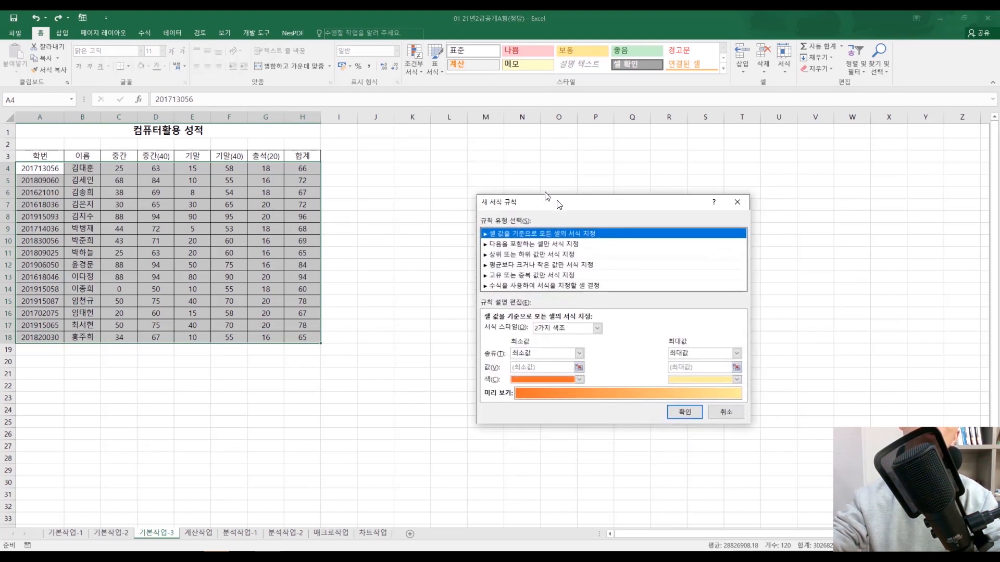
left_click_drag(399, 139, 443, 144)
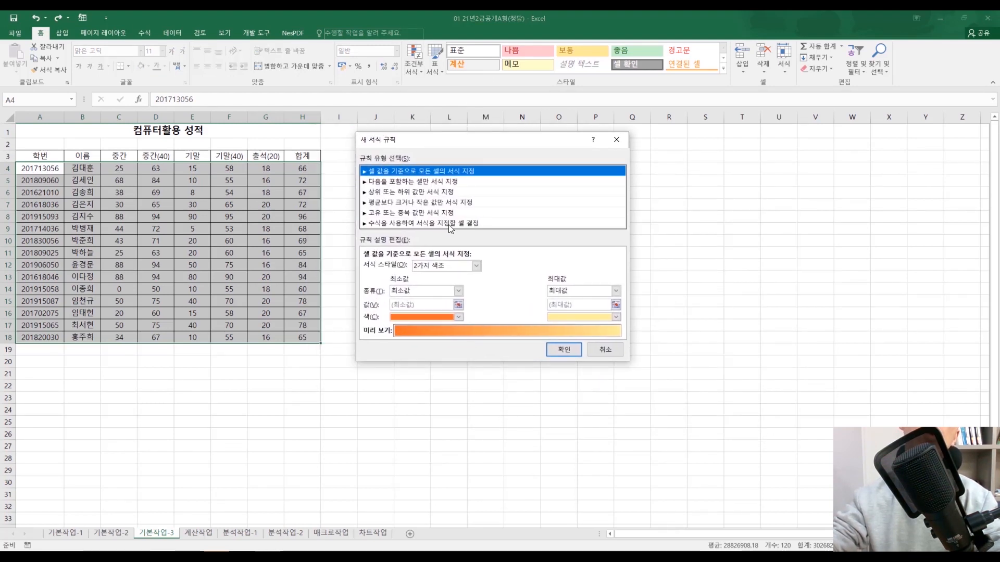
left_click(397, 223)
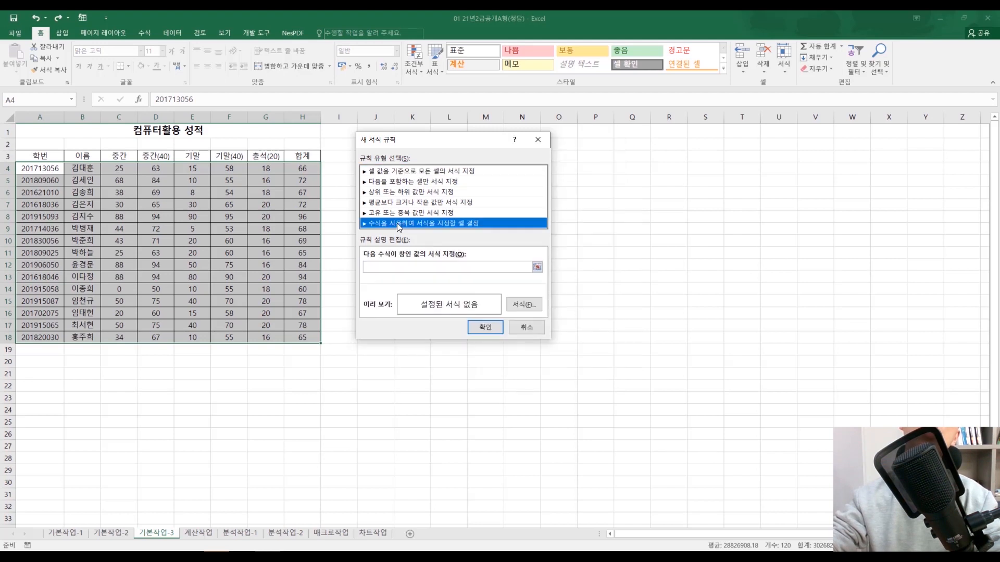
Step: Enter the rule formula =LEFT($A4,4)="2019", keeping only column A absolute in the cell reference
left_click(487, 266)
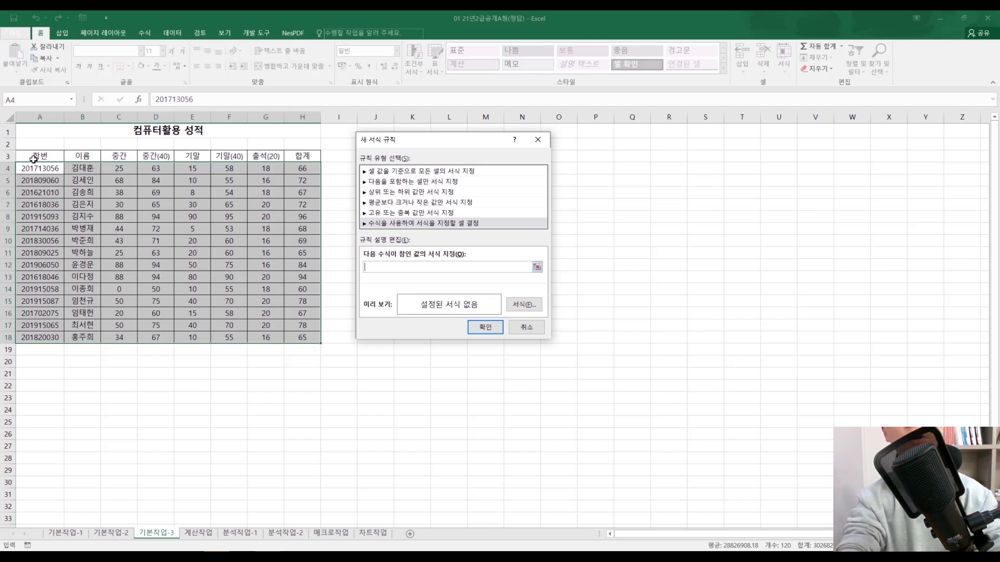
key("Caps_Lock")
type("LEFT")
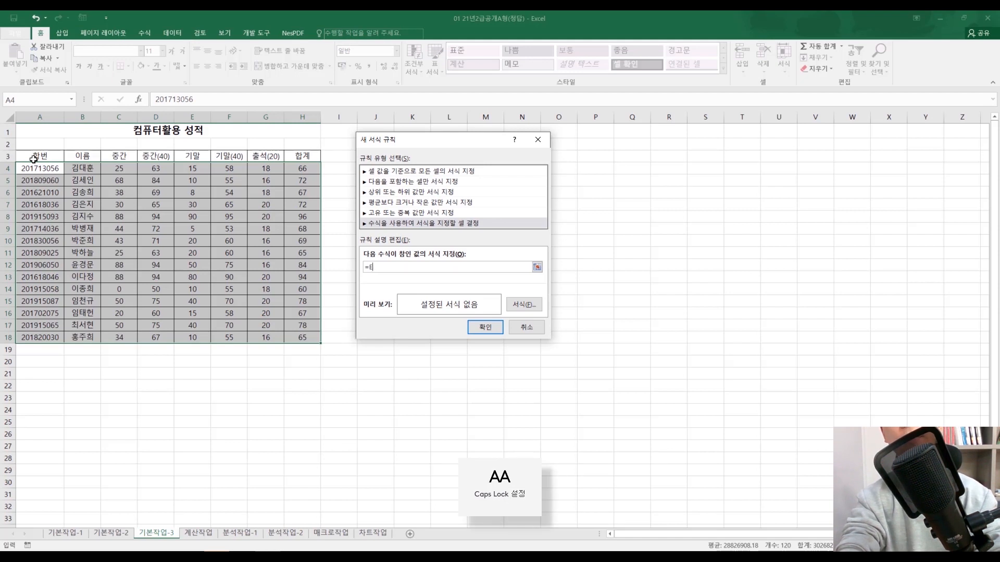
type("(")
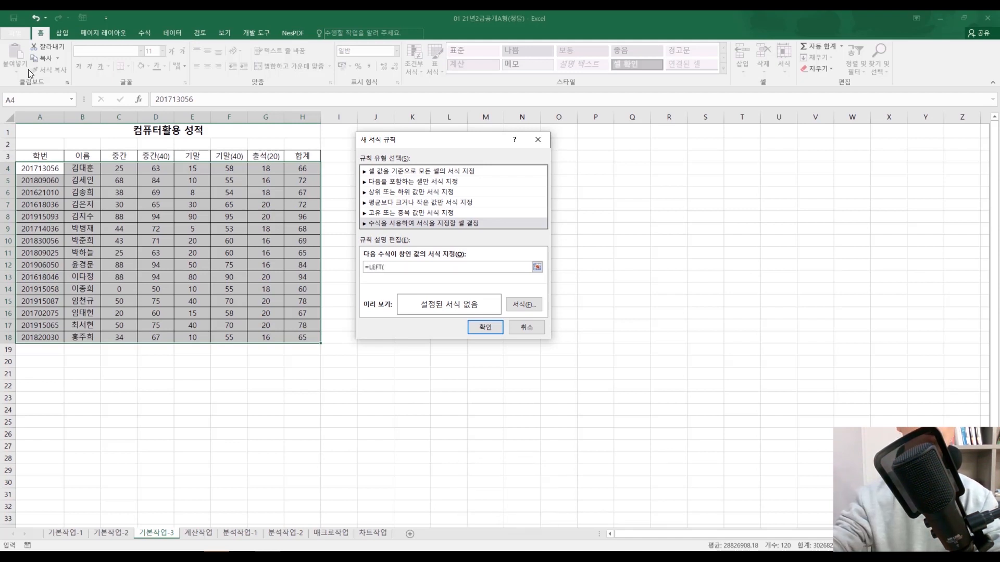
left_click(54, 170)
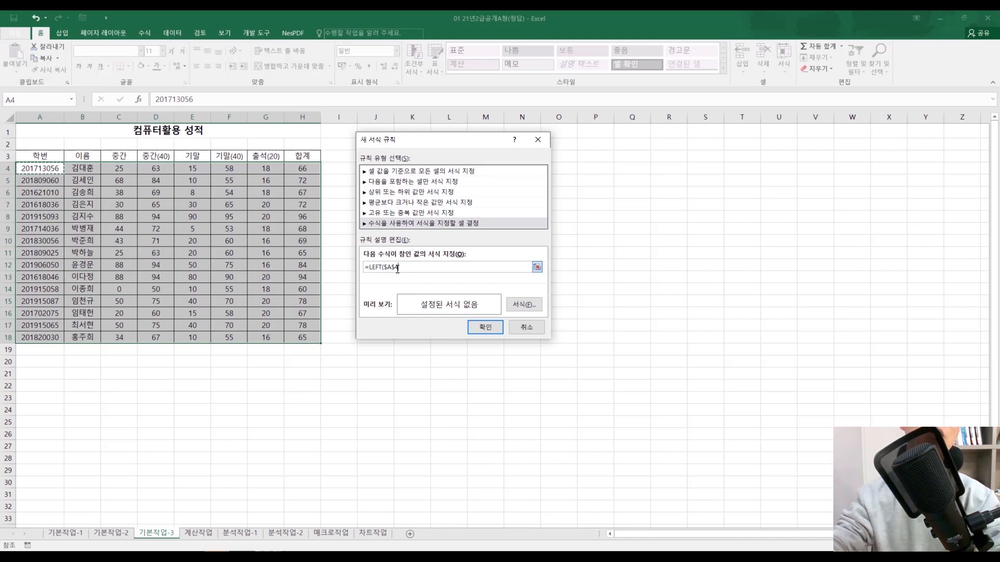
key("F4")
key("F4")
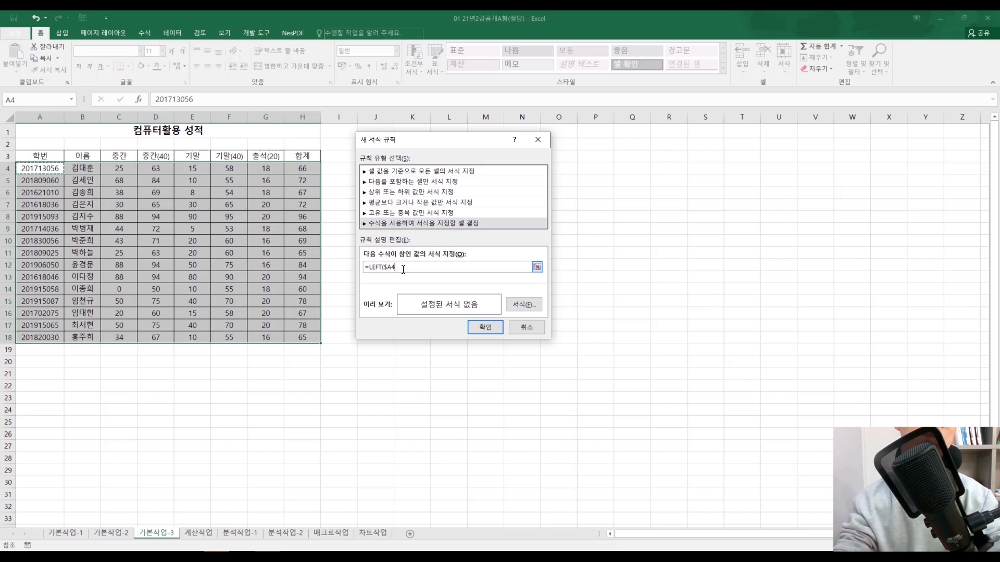
type(",")
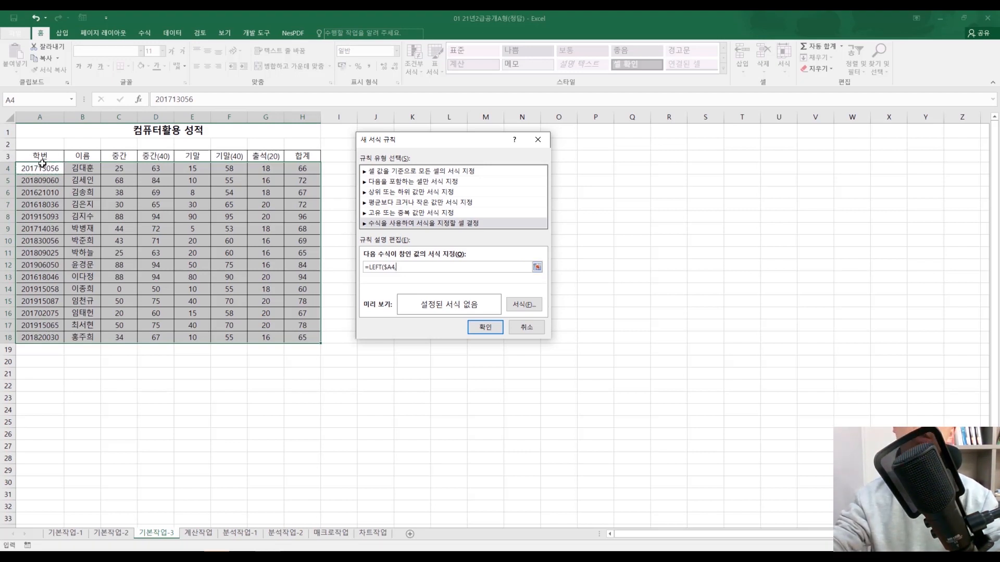
type("4)=2019")
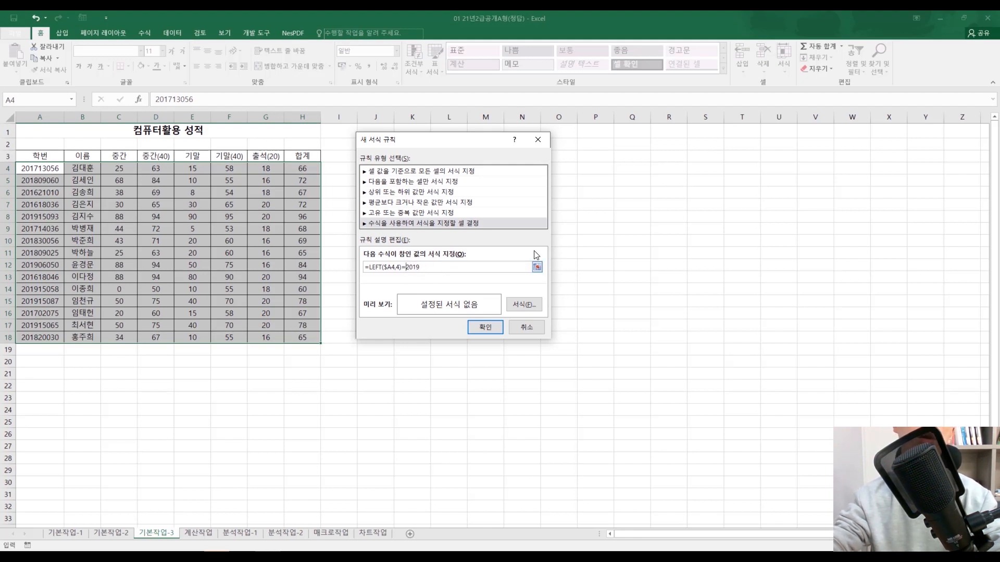
key("BackSpace")
key("BackSpace")
key("BackSpace")
key("BackSpace")
type("\"2019")
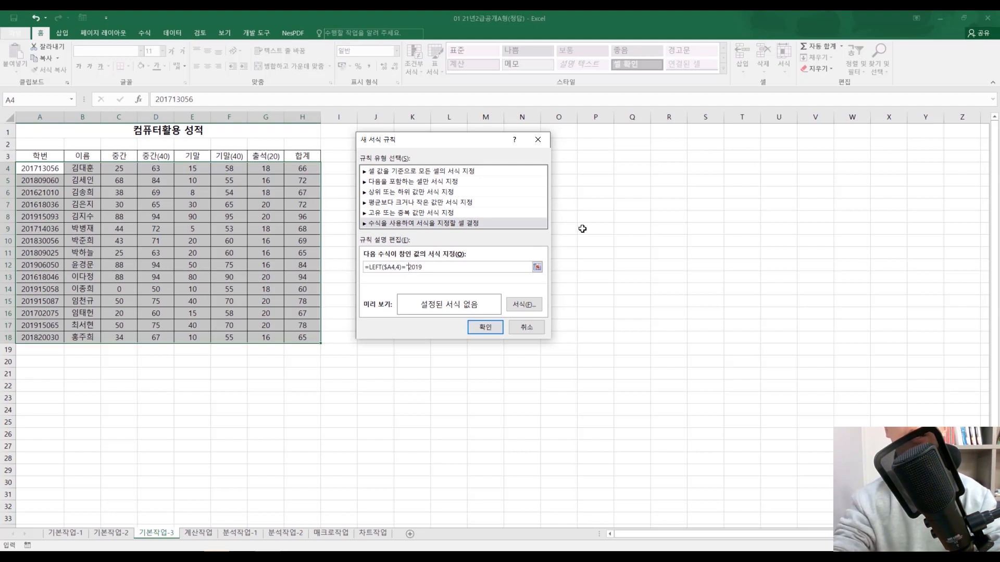
type("\"")
Step: Examine the rule formula, comparing its LEFT part with the quoted year text
key("shift+Home")
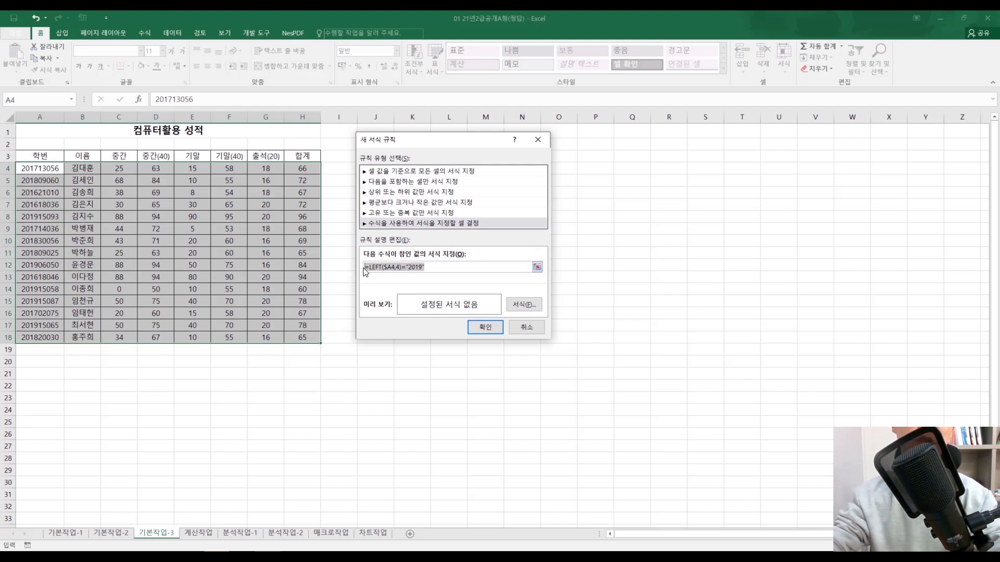
left_click(366, 267)
key("shift+Right")
key("shift+Right")
key("shift+Right")
key("shift+Right")
key("shift+Right")
key("shift+Right")
key("shift+Right")
key("shift+Right")
key("shift+Right")
key("shift+Right")
key("shift+Right")
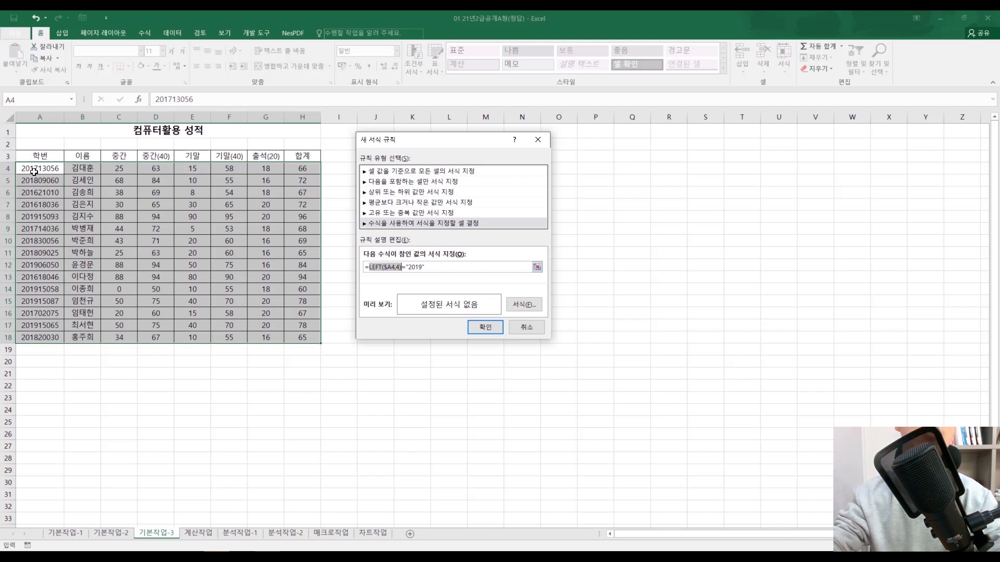
double_click(419, 267)
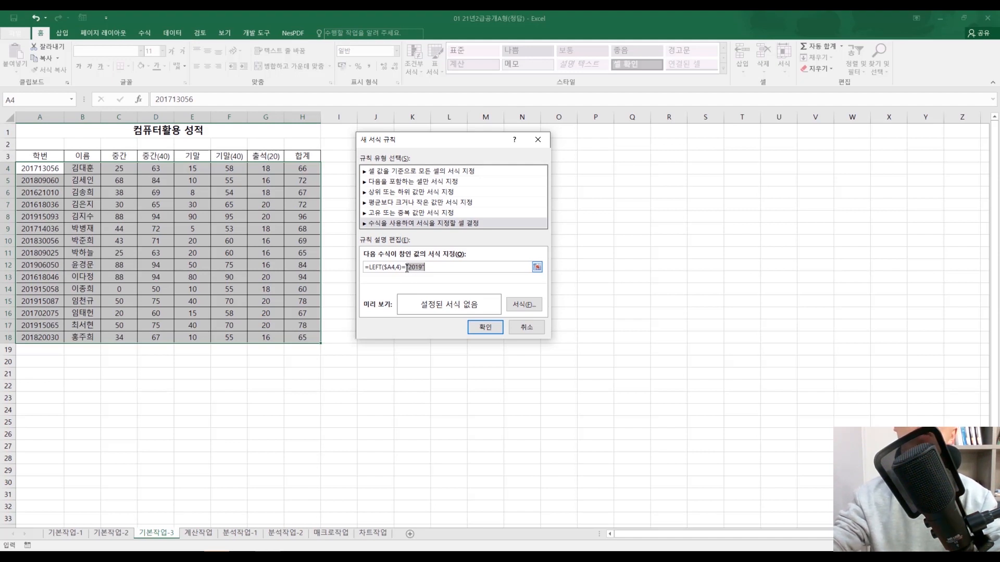
left_click_drag(434, 269, 374, 271)
left_click(442, 270)
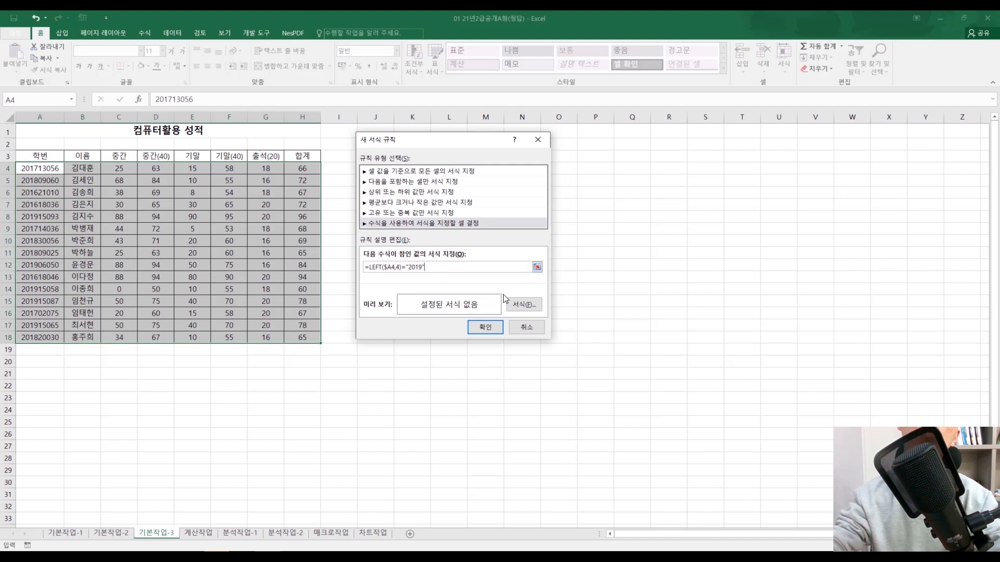
Step: Set the rule's format to bold style with red font colour and apply the rule to the table
left_click(523, 304)
left_click(673, 230)
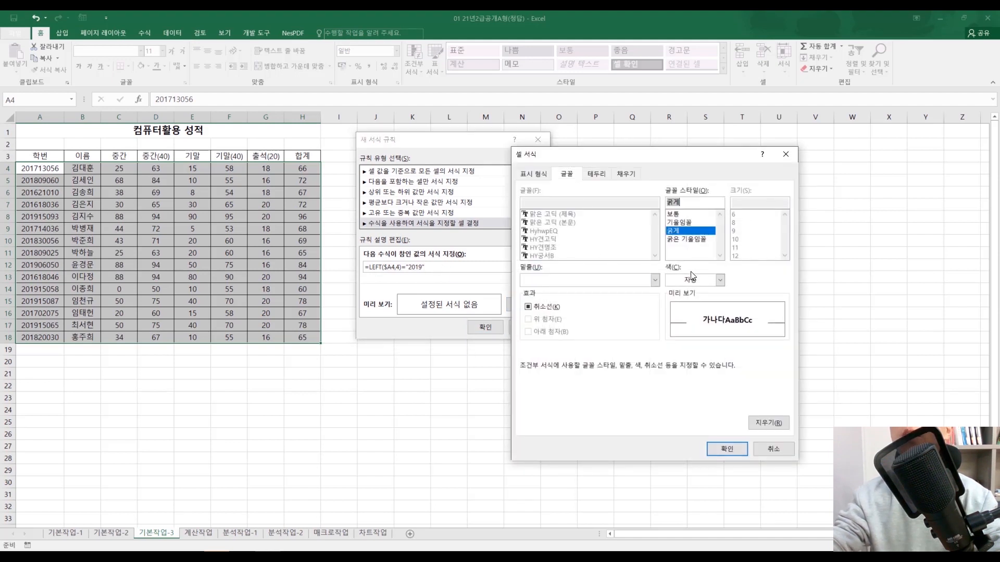
left_click(720, 280)
left_click(678, 371)
left_click(727, 448)
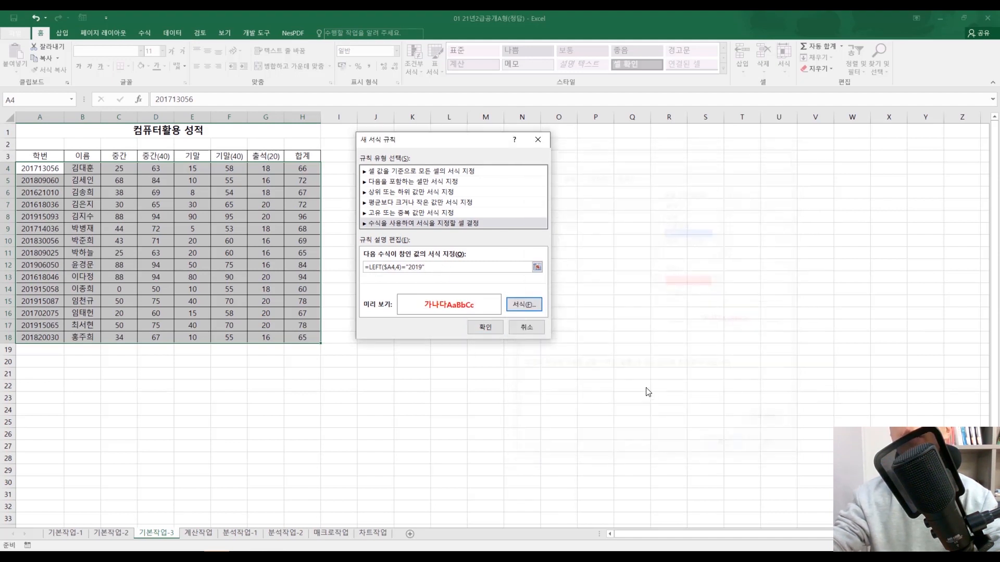
left_click(485, 327)
left_click(609, 289)
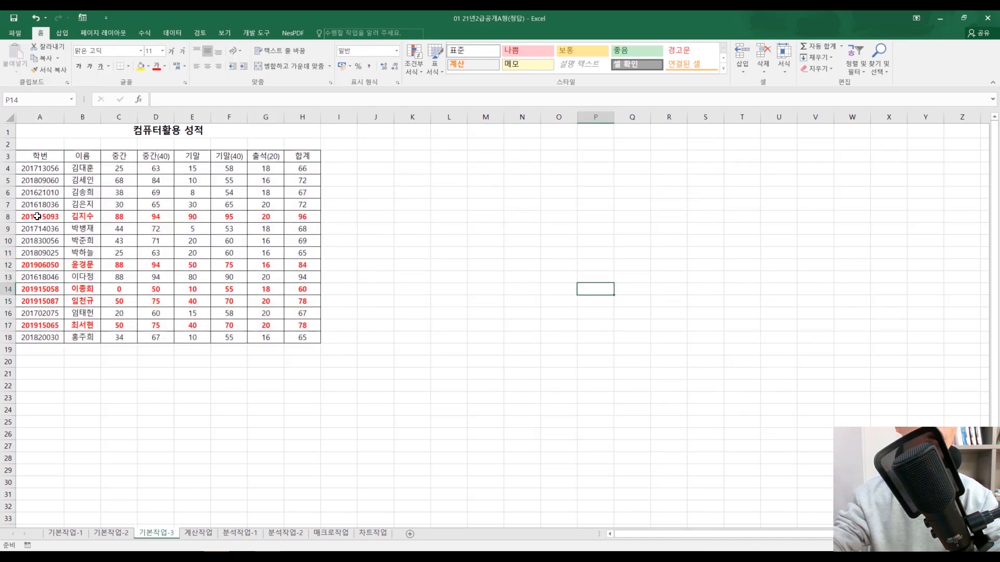
left_click_drag(37, 216, 302, 218)
left_click_drag(29, 267, 312, 340)
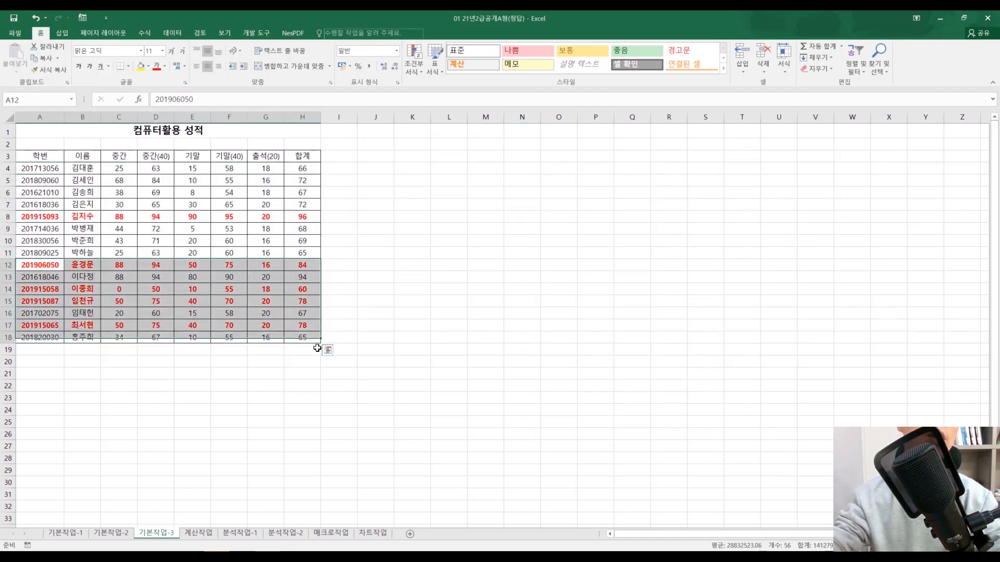
left_click(340, 347)
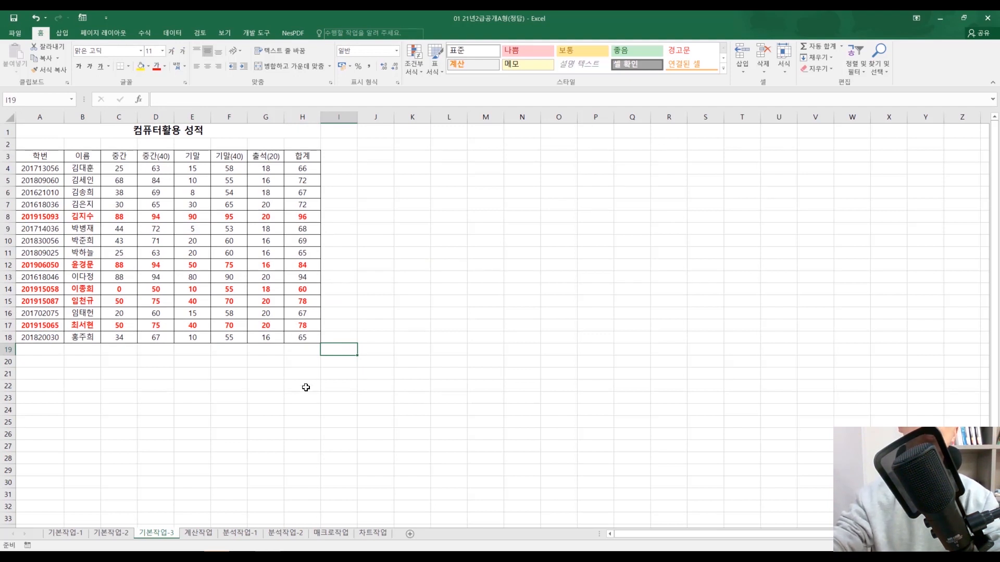
left_click_drag(301, 337, 89, 180)
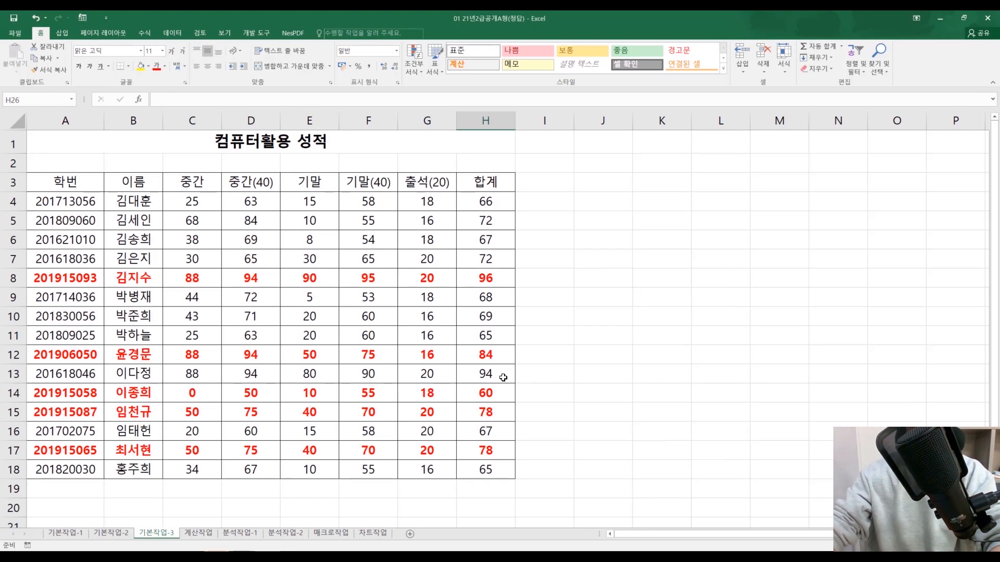
Step: Delete the existing LEFT formula conditional formatting rule from A4:H18 and apply the change
left_click_drag(100, 214, 479, 469)
left_click(453, 471)
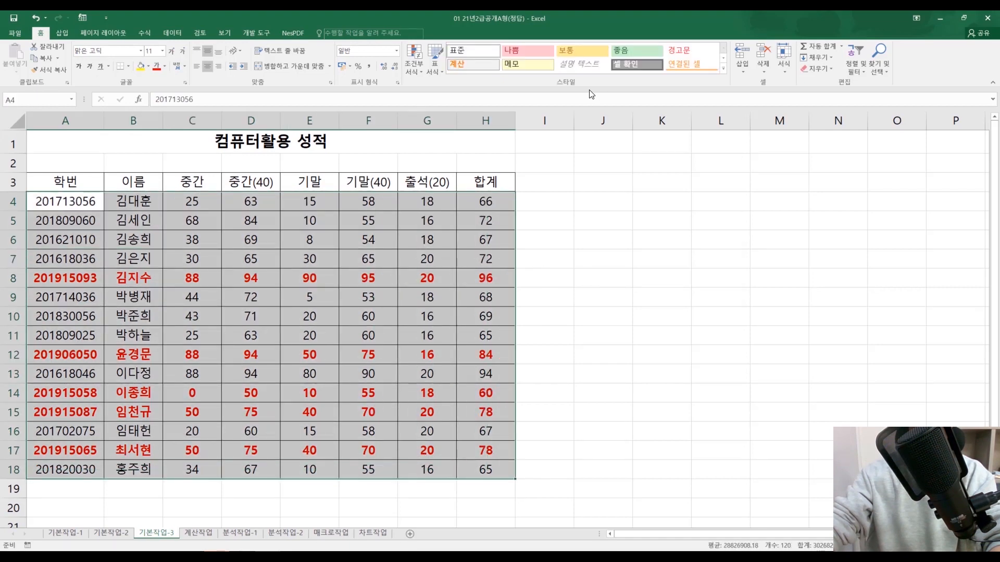
left_click(414, 70)
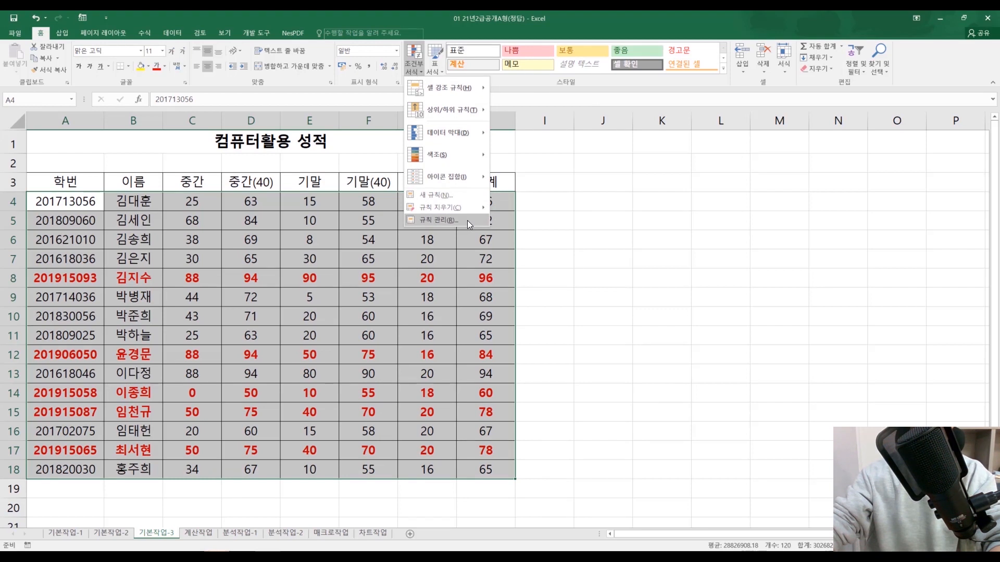
mouse_move(460, 206)
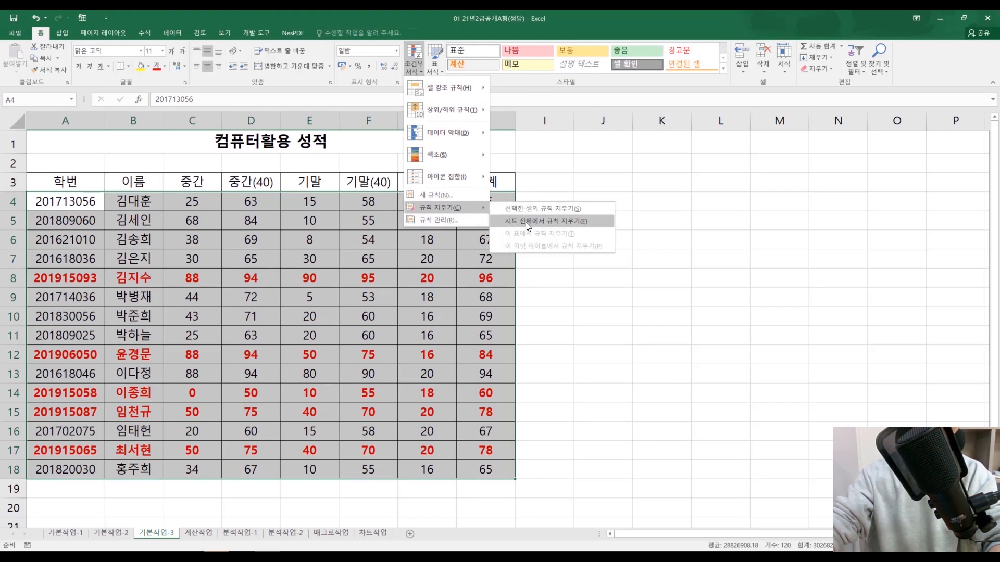
left_click(444, 221)
left_click(329, 225)
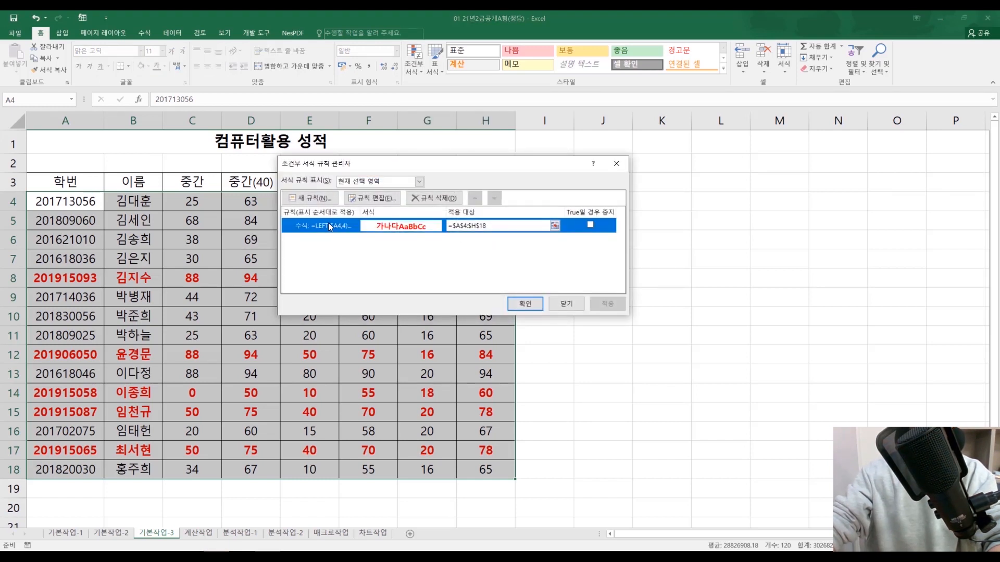
left_click(425, 198)
left_click(524, 303)
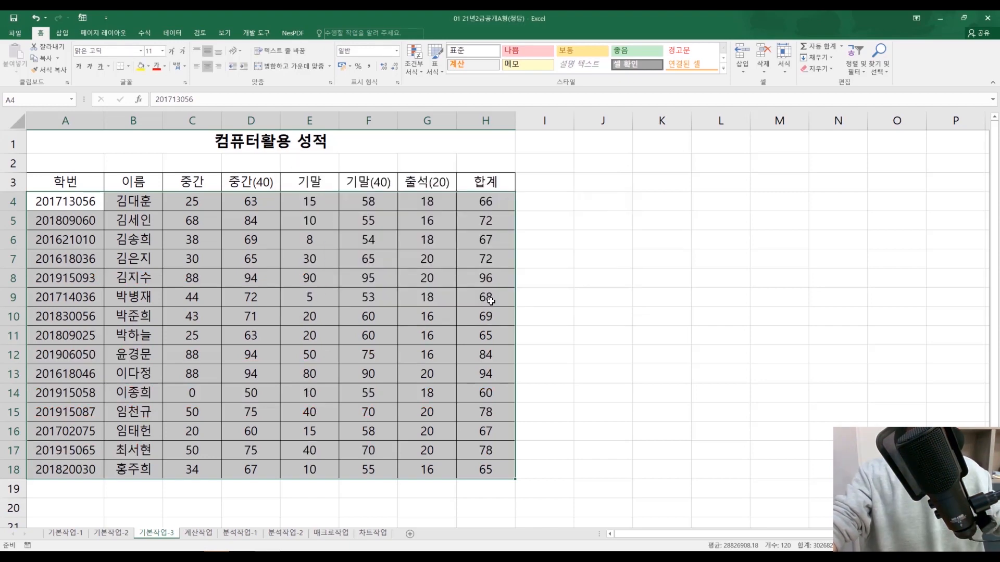
left_click(630, 317)
left_click(604, 372)
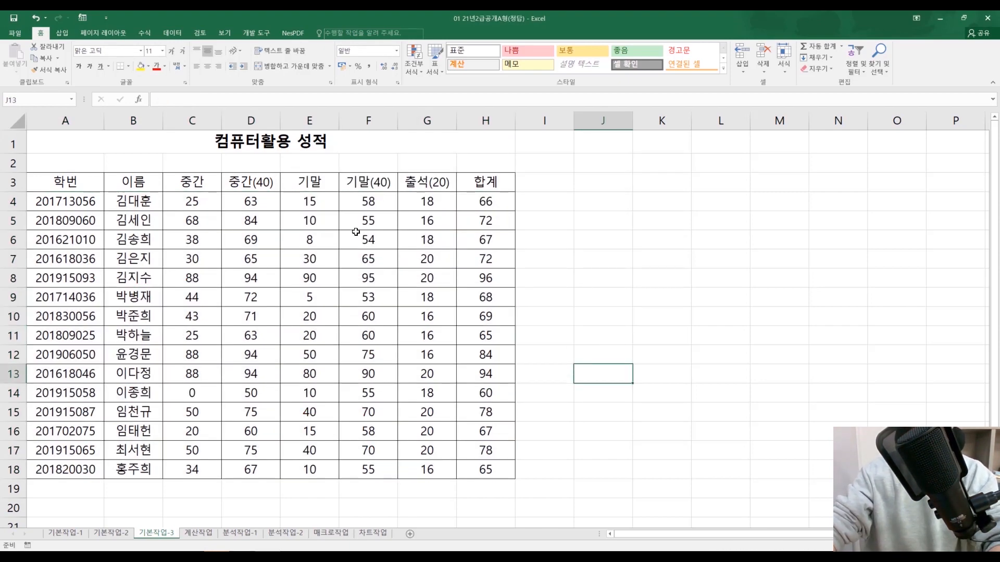
left_click(619, 284)
left_click(628, 208)
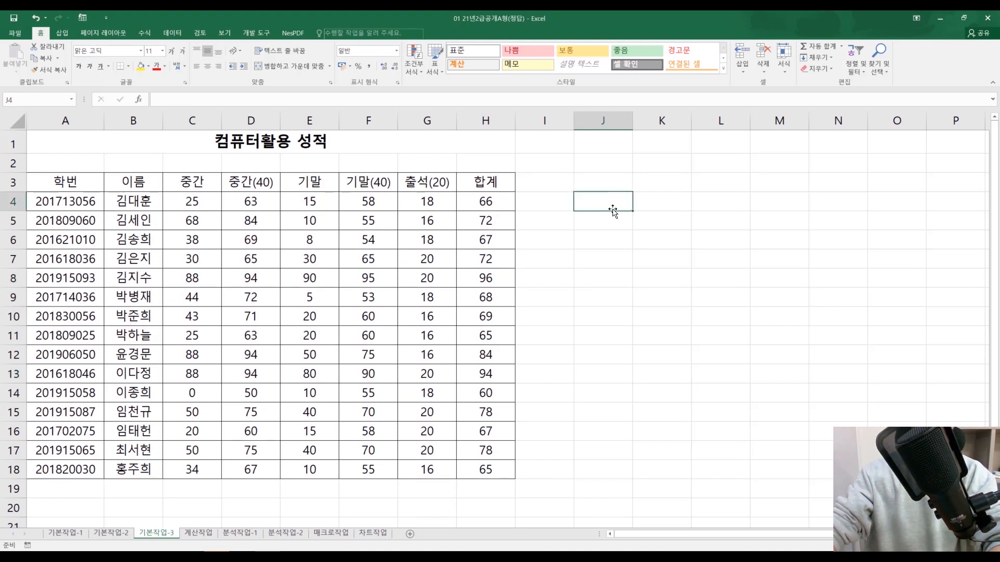
left_click_drag(780, 259, 714, 272)
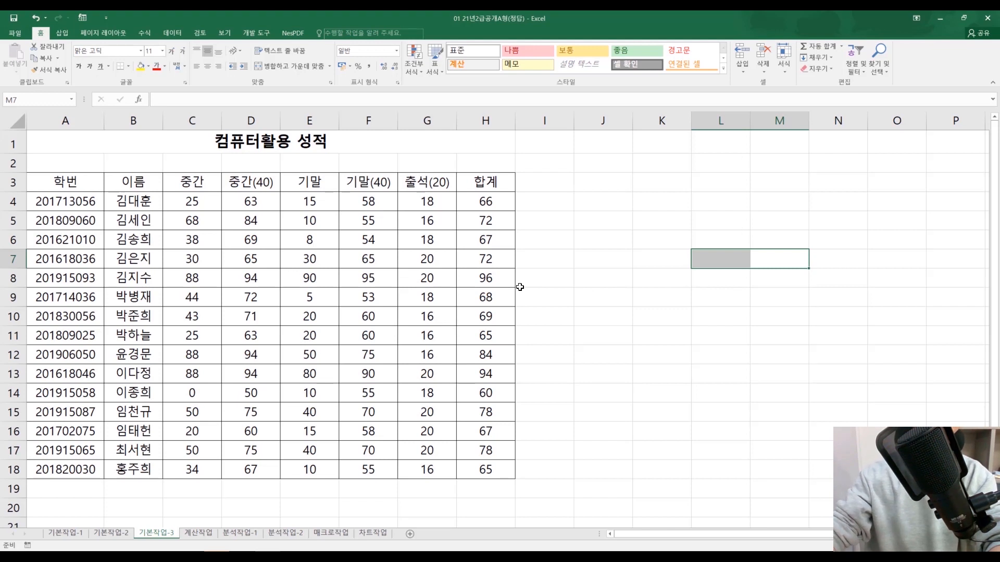
left_click_drag(50, 210, 481, 474)
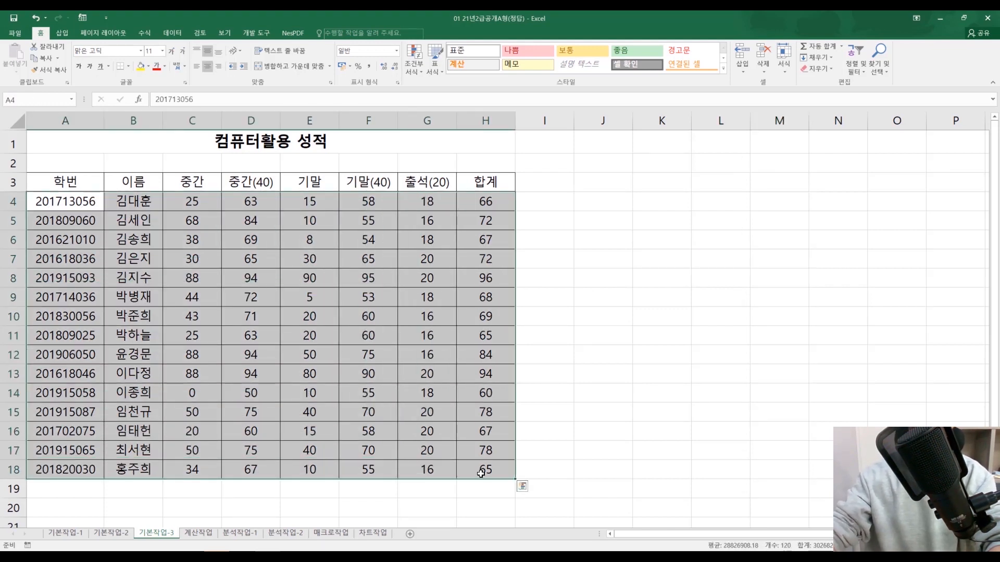
left_click(605, 332)
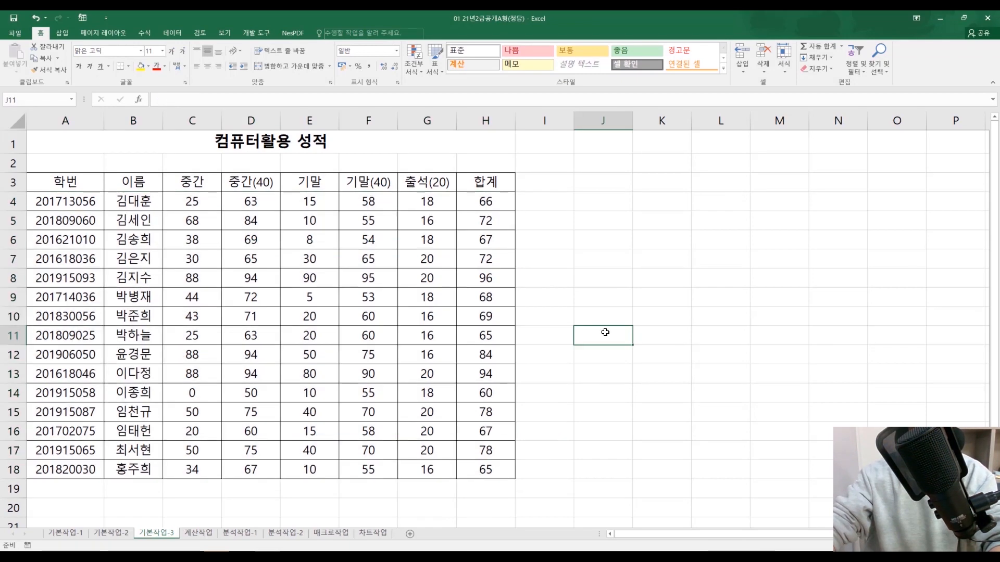
Step: Start a new conditional formatting rule for A4:H18 that determines the cells to format with a formula
left_click_drag(81, 210, 486, 470)
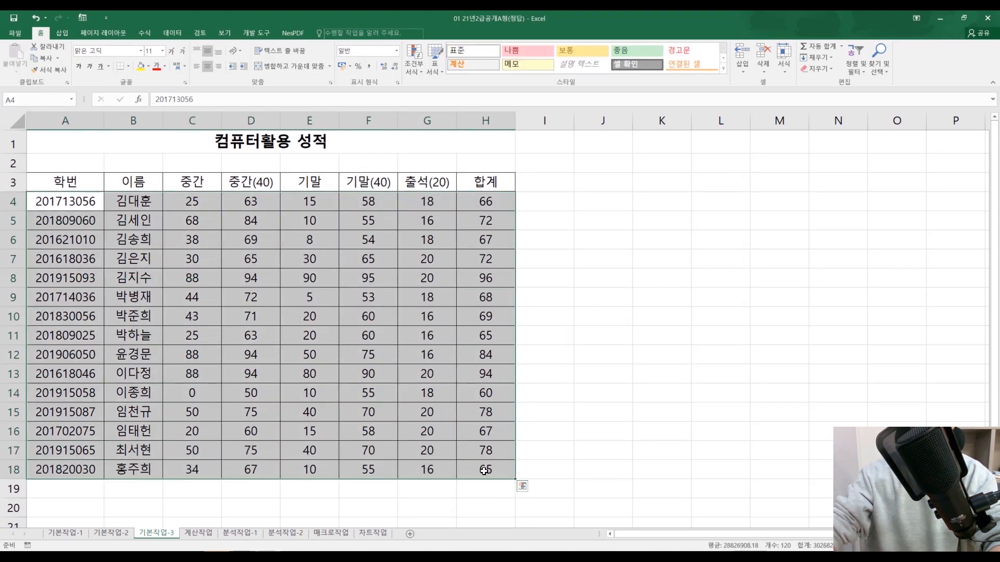
left_click_drag(67, 209, 459, 469)
left_click(415, 70)
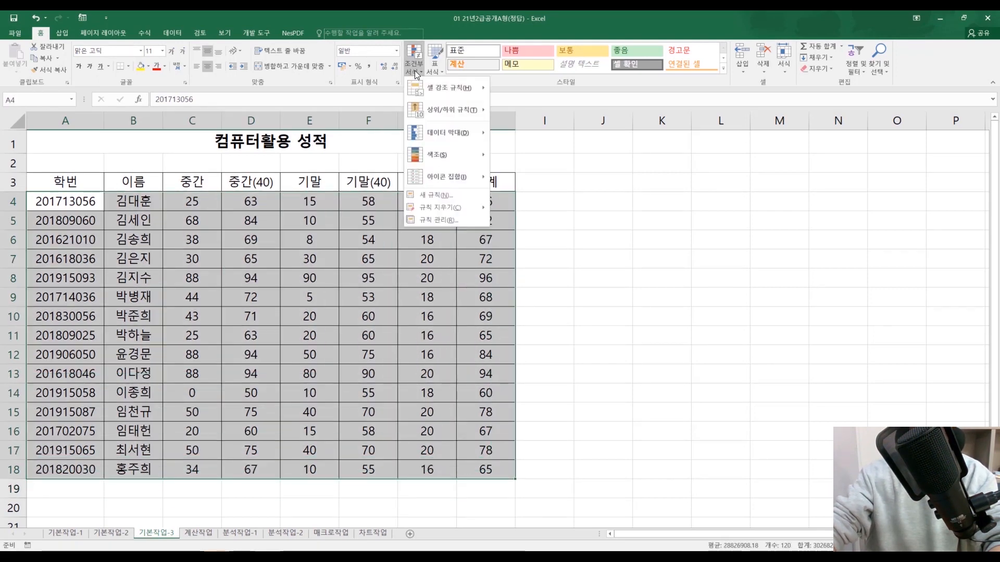
left_click(465, 193)
left_click_drag(402, 134, 632, 127)
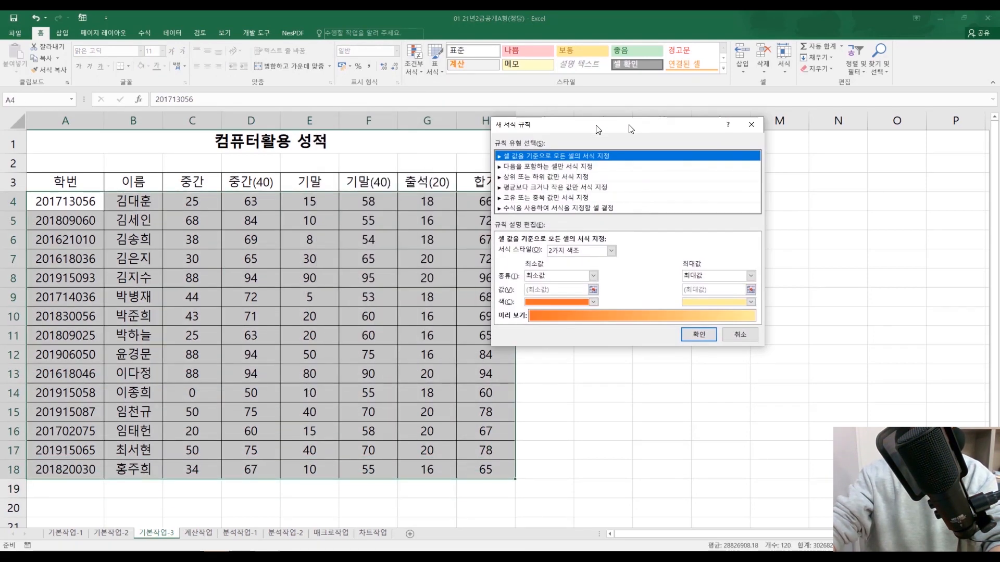
left_click(604, 207)
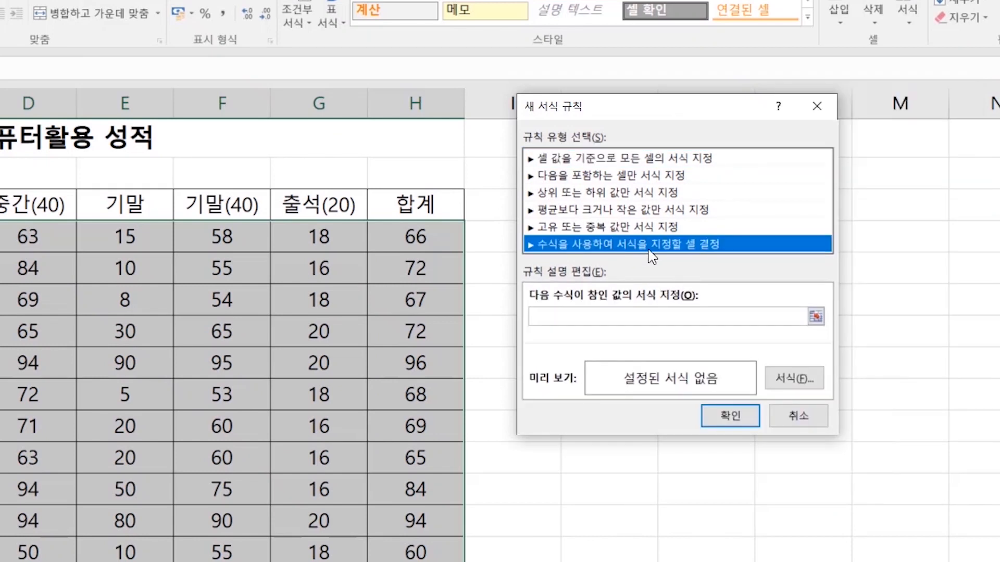
left_click(645, 318)
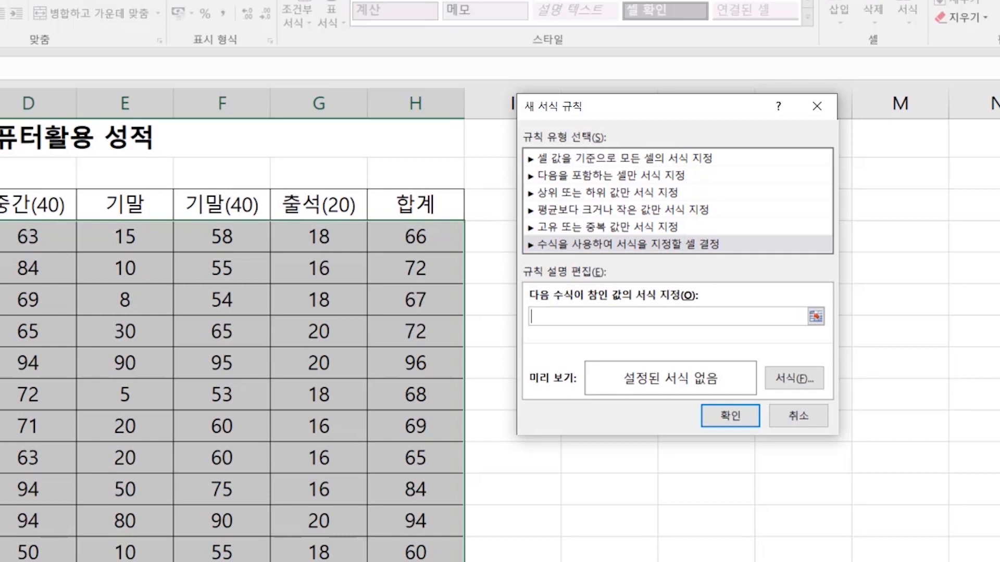
left_click(407, 232)
left_click_drag(405, 263, 411, 561)
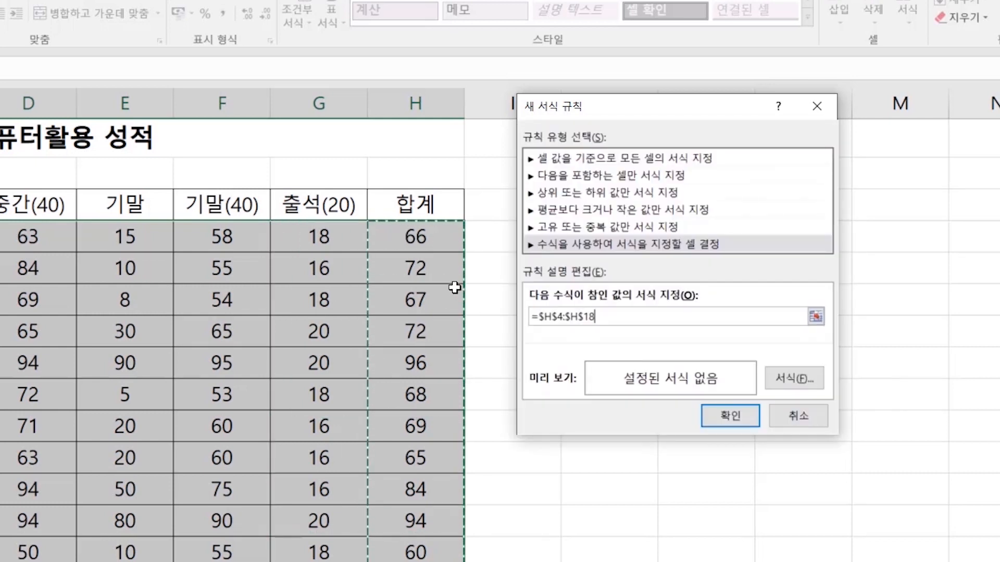
left_click(425, 269)
left_click(430, 302)
left_click(430, 458)
left_click_drag(431, 428, 431, 398)
left_click(437, 330)
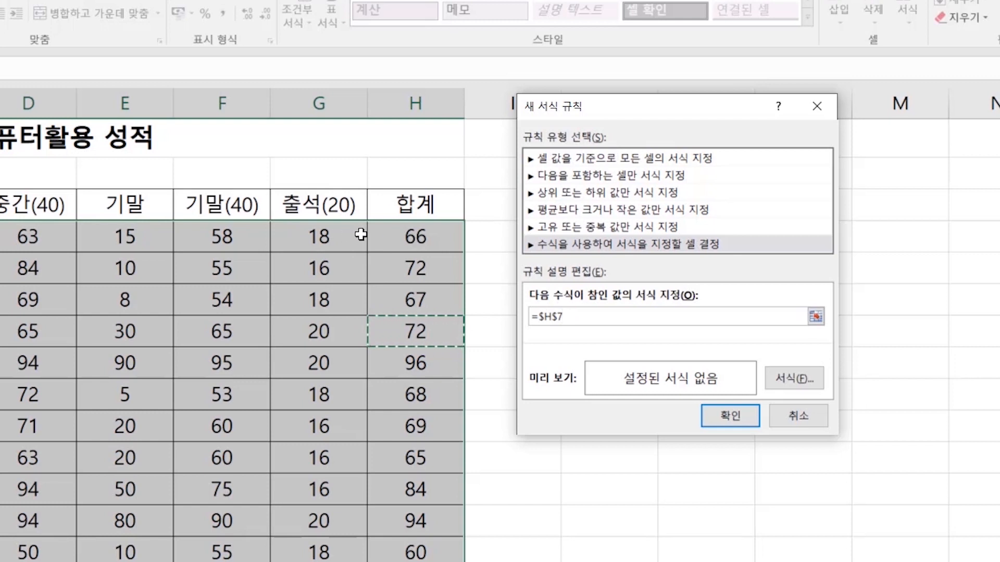
Step: Enter the rule formula =H4>=80, making the H4 reference fully relative
left_click(426, 242)
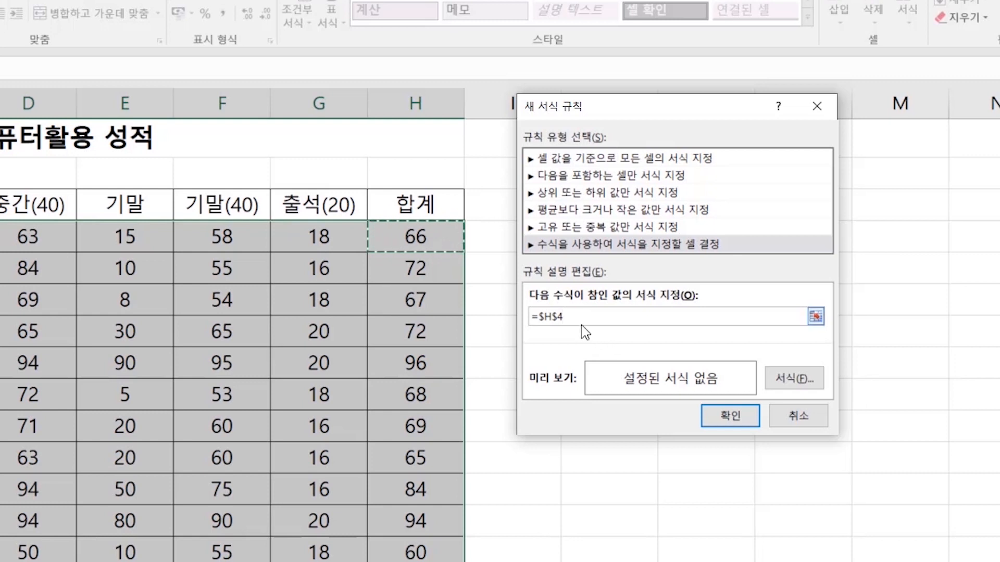
key("F4")
key("F4")
key("F4")
left_click_drag(536, 317, 578, 317)
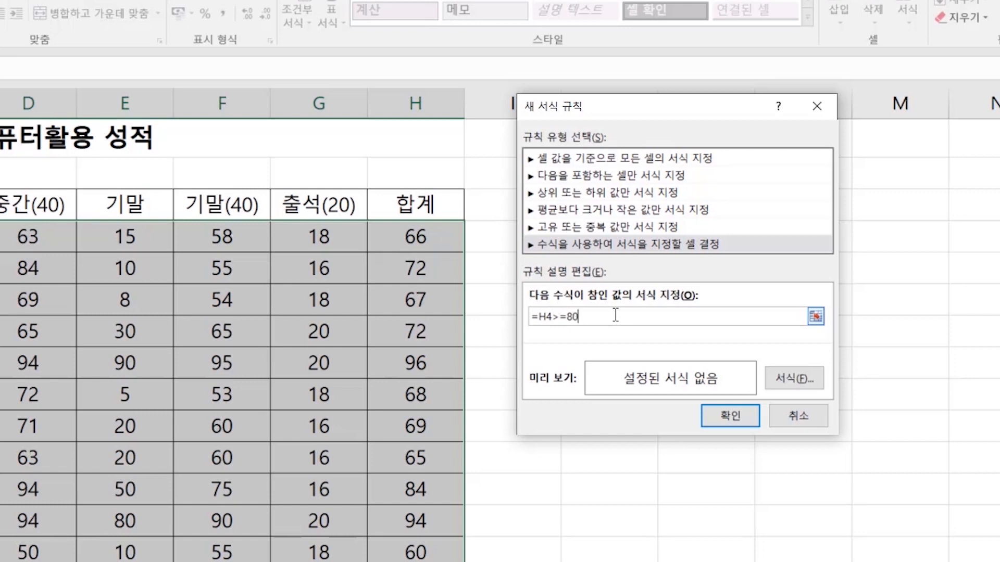
Step: Set the rule's format to a yellow fill and apply the rule to the table
left_click(820, 384)
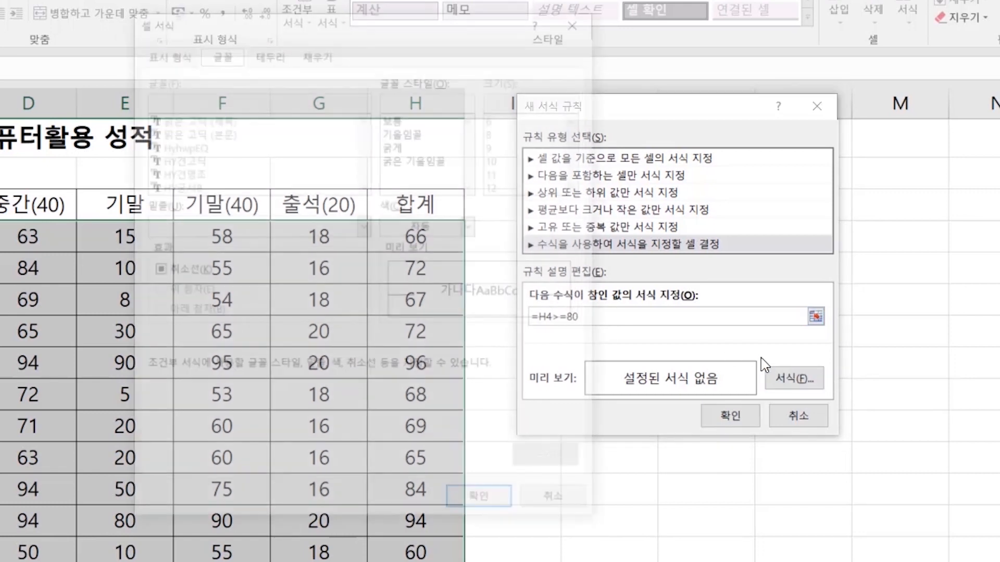
left_click(331, 49)
left_click(201, 220)
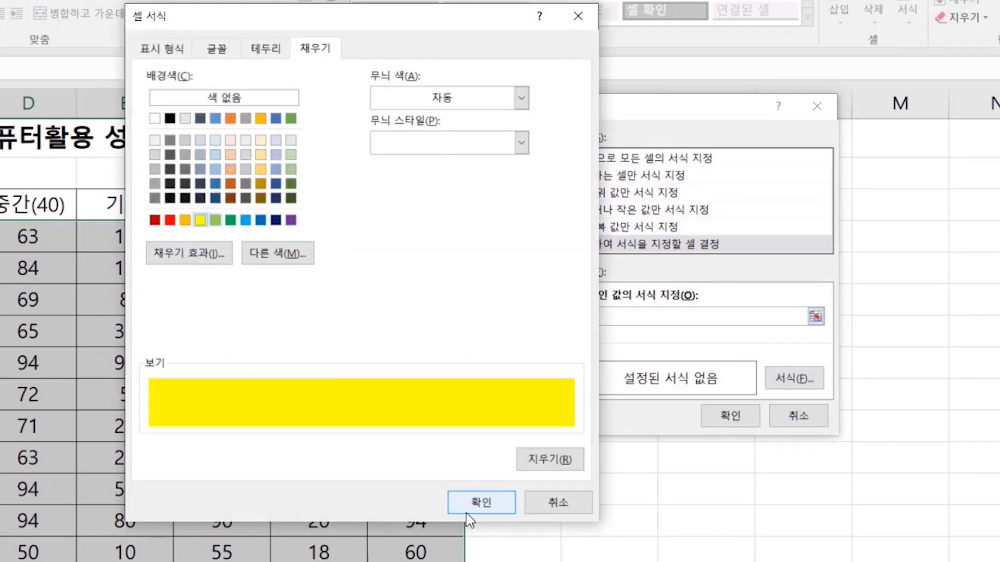
left_click(481, 503)
left_click(719, 416)
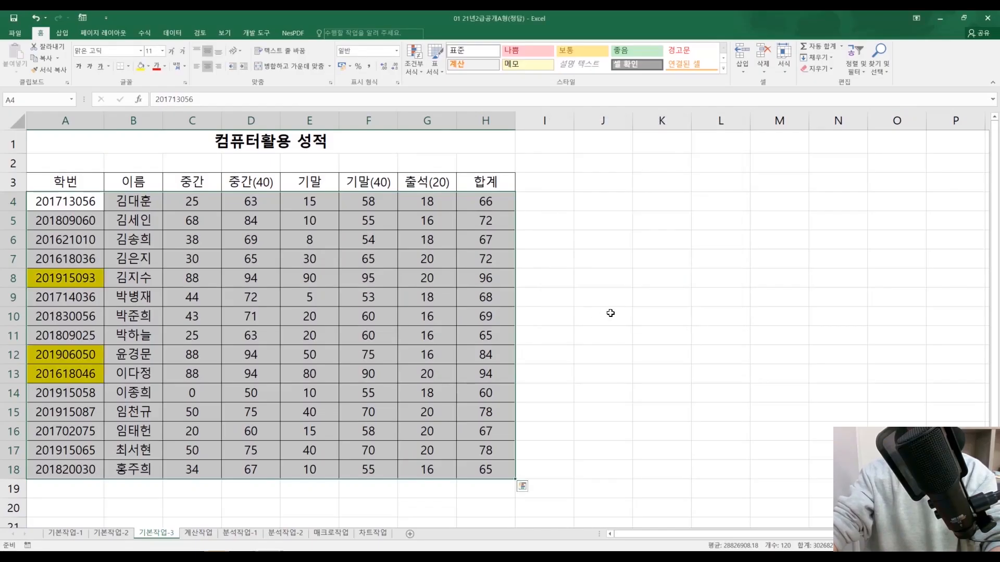
Step: Examine which cells the rule fills, comparing them with the full rows whose total is 80 or more
left_click(231, 321)
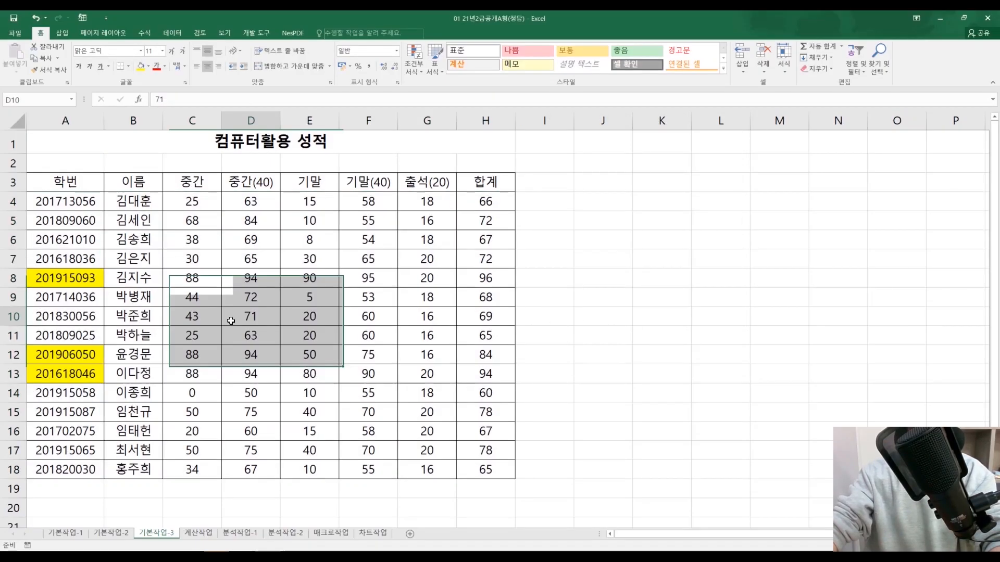
left_click_drag(67, 280, 475, 360)
left_click(477, 340)
left_click_drag(66, 280, 513, 281)
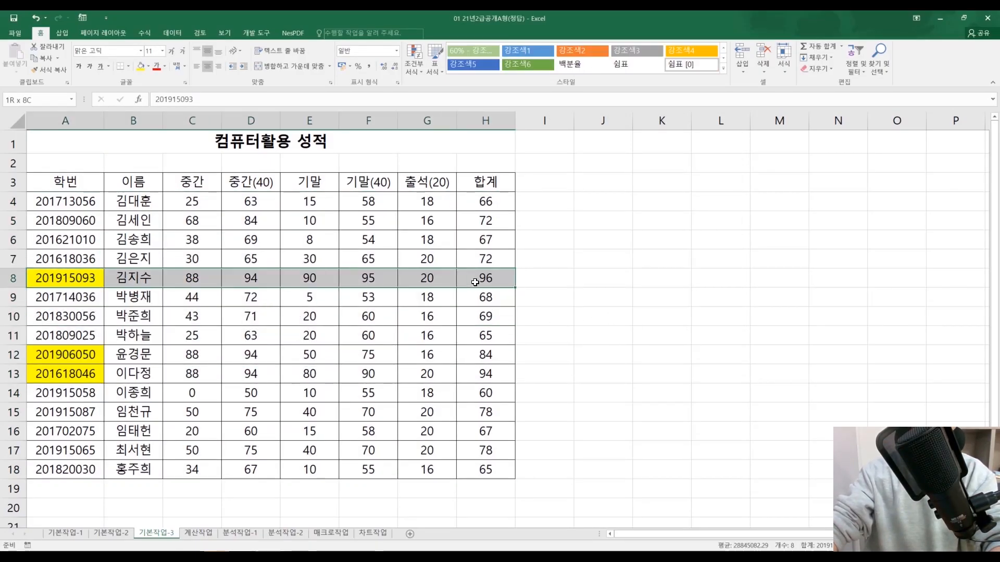
left_click_drag(78, 359, 513, 379)
left_click(779, 373)
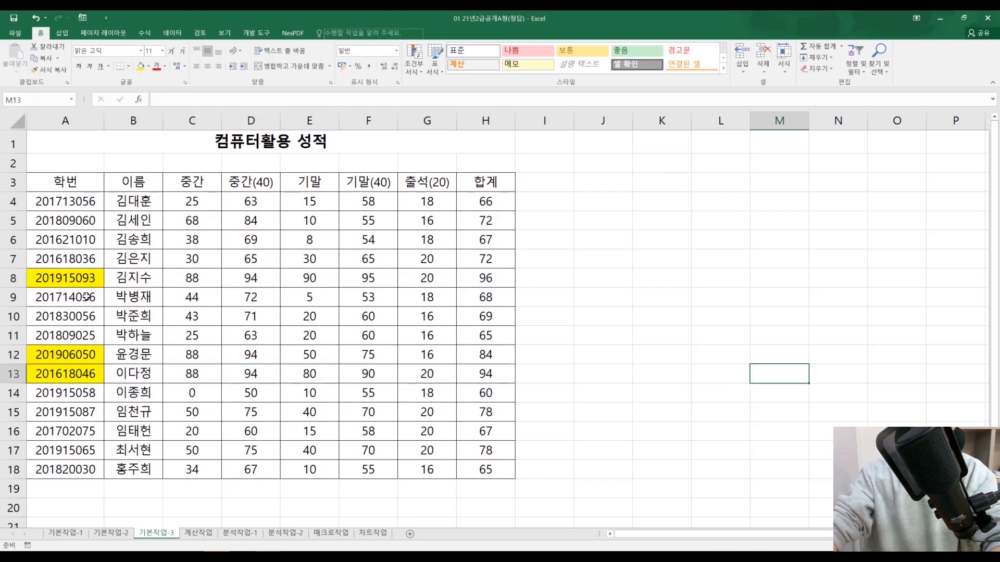
left_click(67, 279)
left_click(67, 355, "ctrl")
left_click(97, 374, "ctrl")
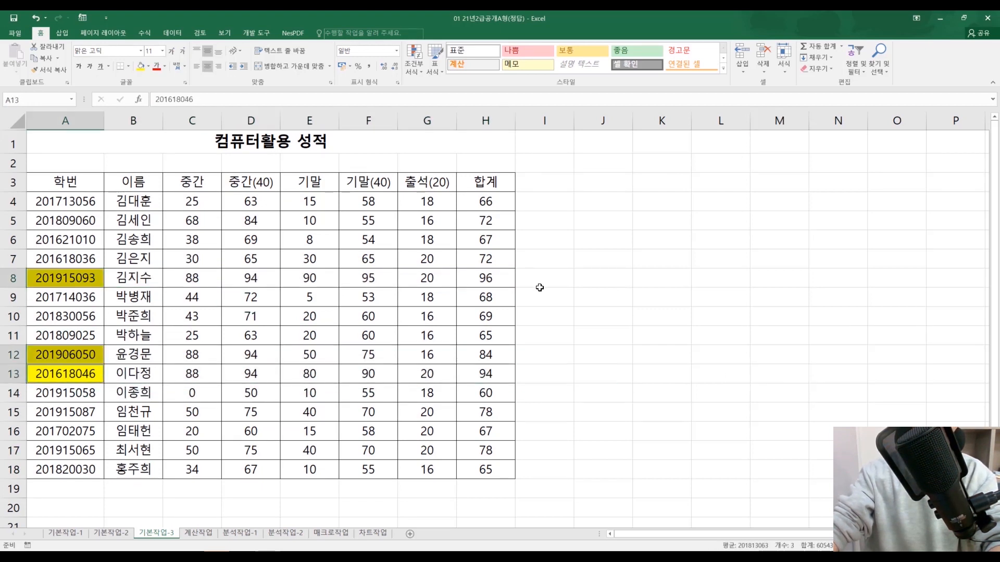
left_click(571, 263)
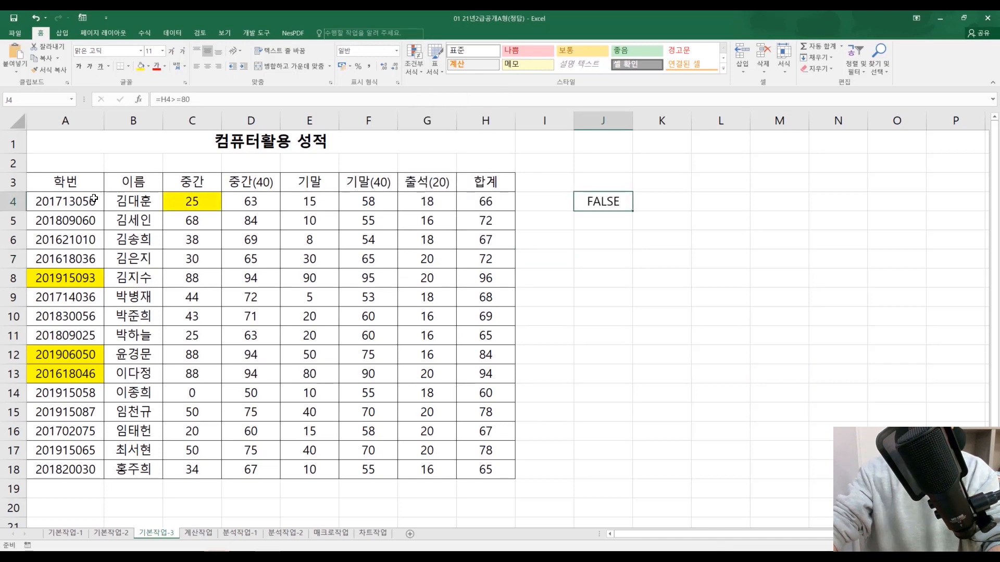
Step: Create a blank bordered copy of the A4:H18 table grid starting at J4
left_click_drag(92, 201, 67, 198)
left_click(483, 470)
key("ctrl+c")
left_click(597, 199)
key("ctrl+v")
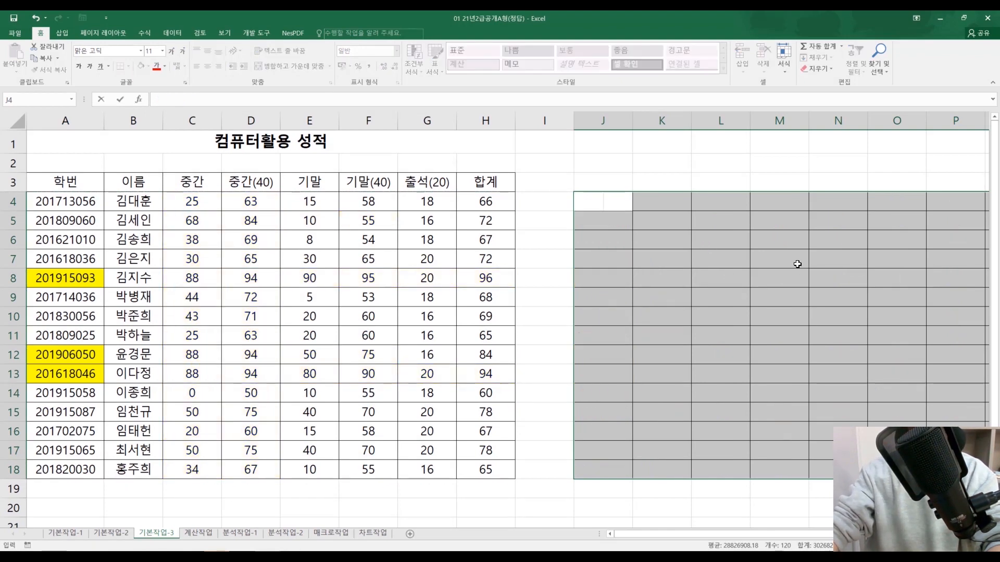
key("Escape")
Step: Enter the test formula =H4>=80 in J4, the first cell of the blank grid
left_click(63, 207)
double_click(605, 202)
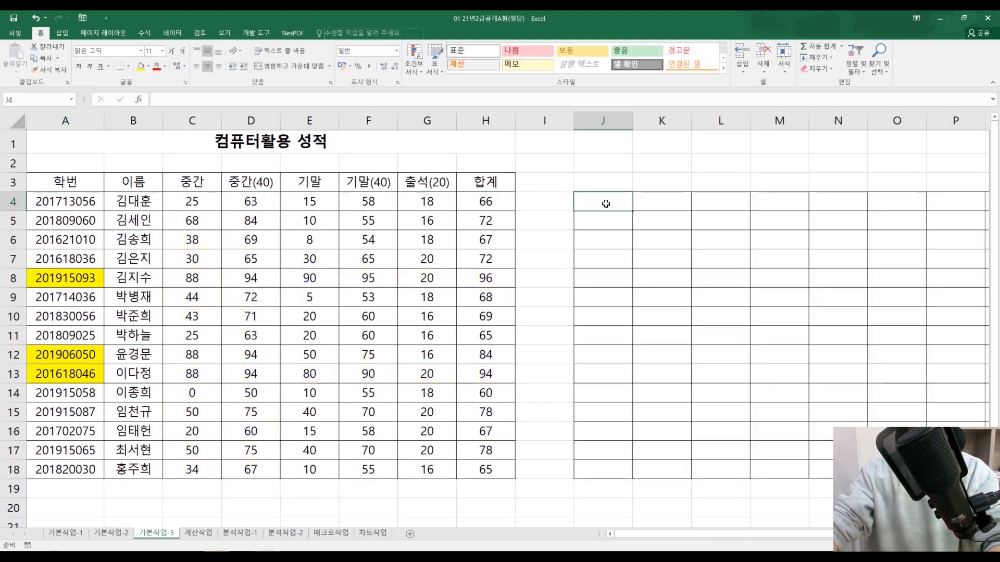
left_click(540, 165)
left_click(603, 199)
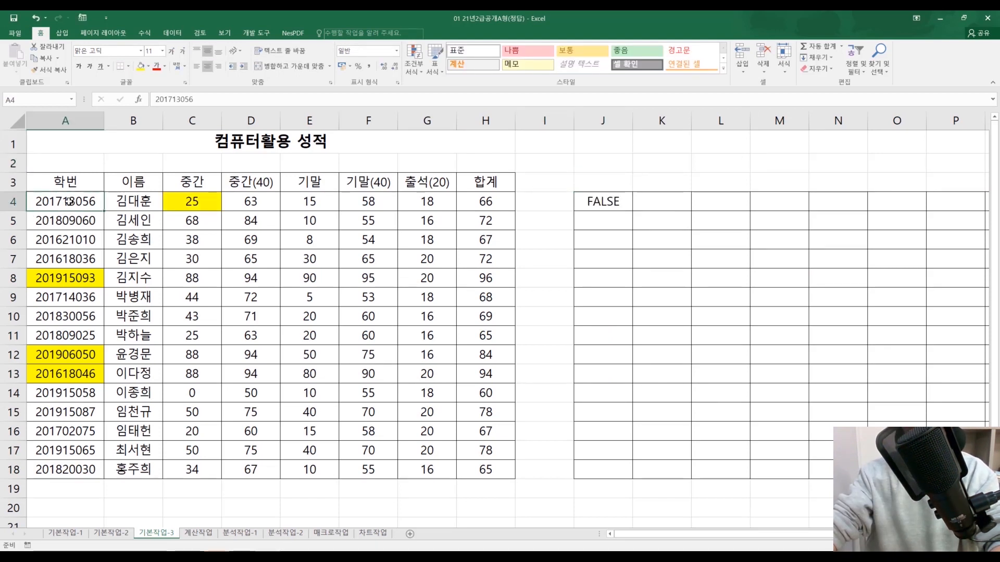
Step: Compare H4 with A4 and fill the test formula from J4 down through J18, checking the reference in J8
left_click(504, 197)
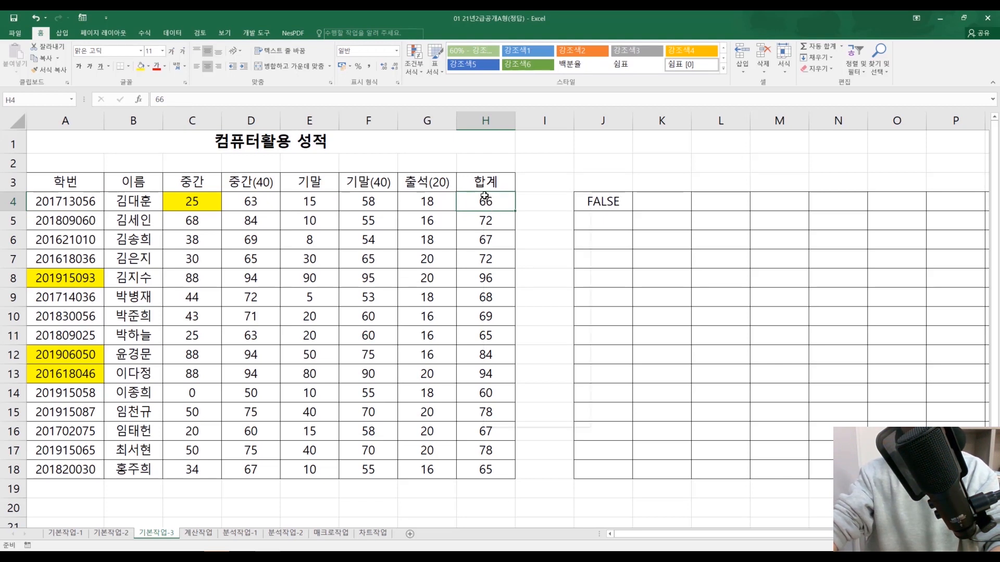
left_click(87, 208)
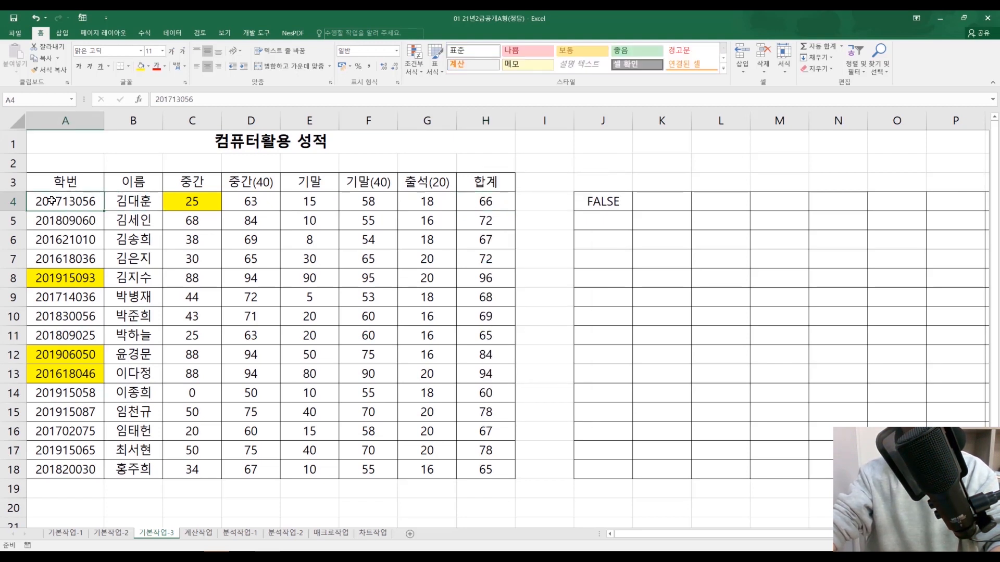
left_click(490, 202)
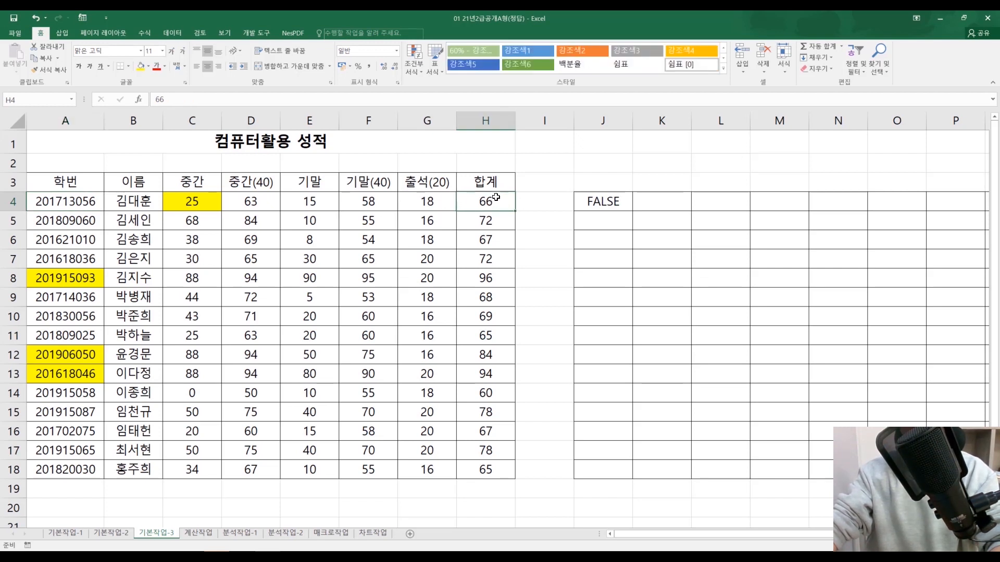
left_click(81, 209)
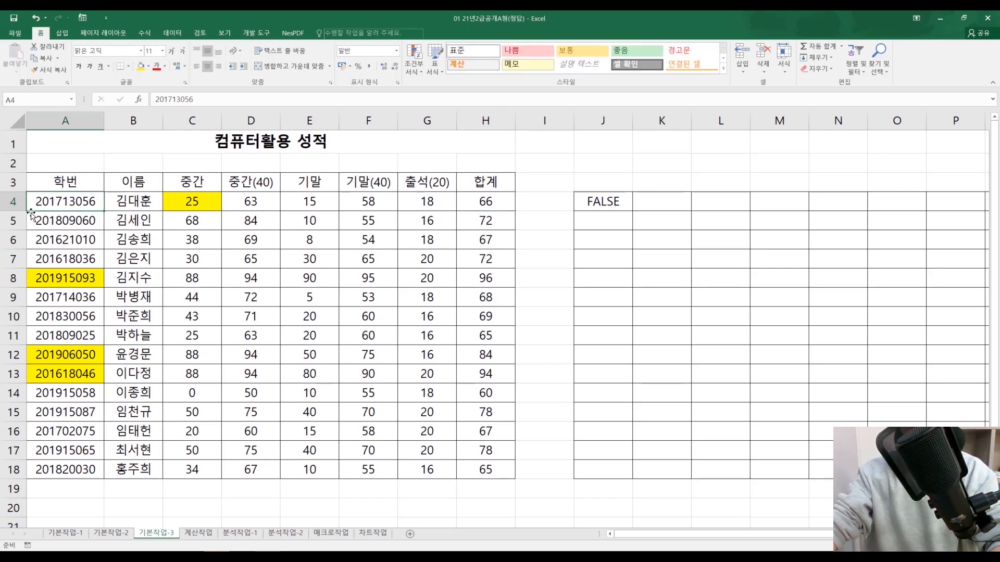
left_click(616, 204)
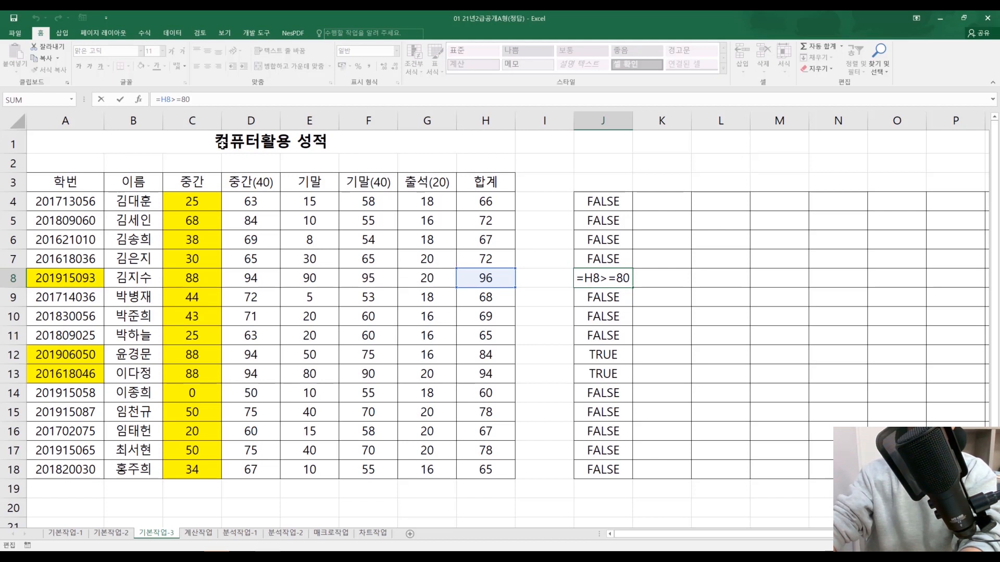
left_click(55, 297)
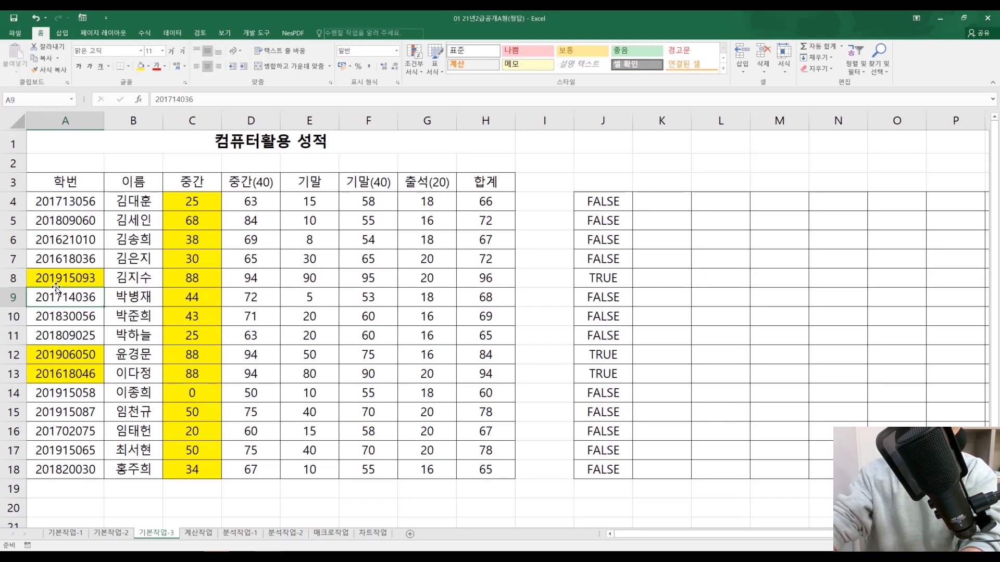
Step: Compare the filled student number cells in A4:A18, especially A8, with the TRUE and FALSE results in column J
left_click_drag(74, 208, 78, 469)
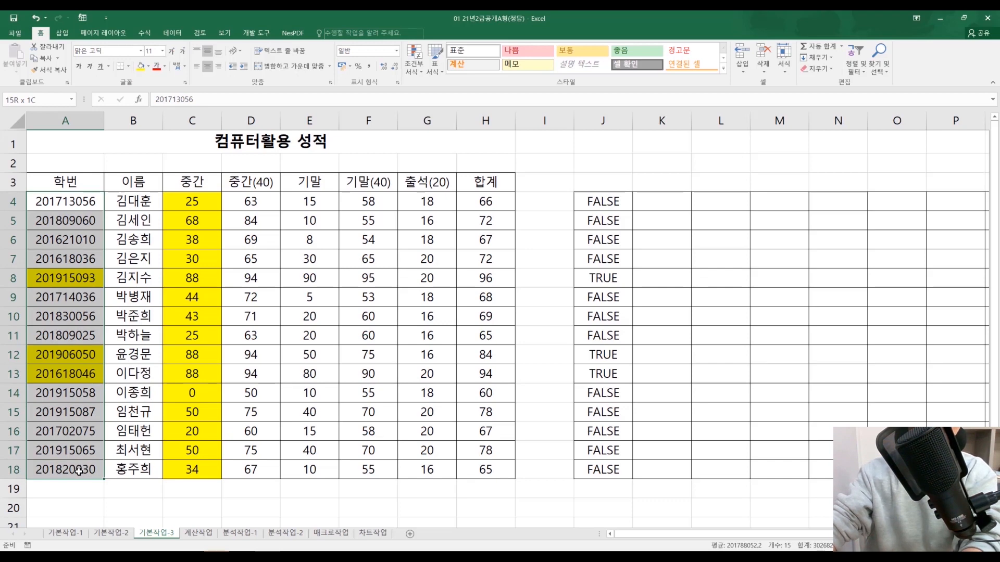
left_click_drag(127, 182, 502, 472)
left_click(523, 410)
left_click(59, 279)
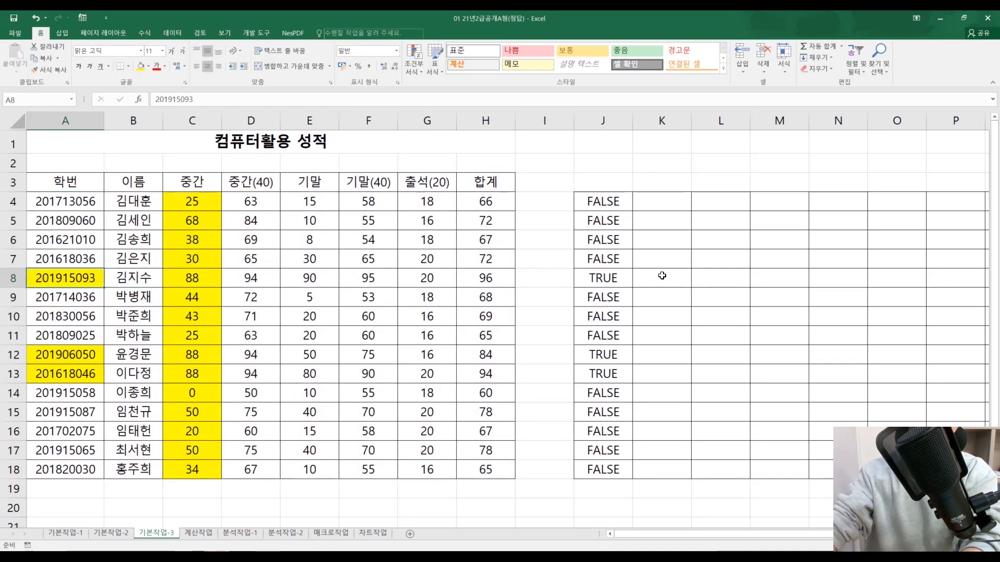
Step: Fill the test formula from J4 across into K4 and compare the name cells in column B with the totals in column H
left_click(615, 202)
left_click_drag(632, 210, 677, 208)
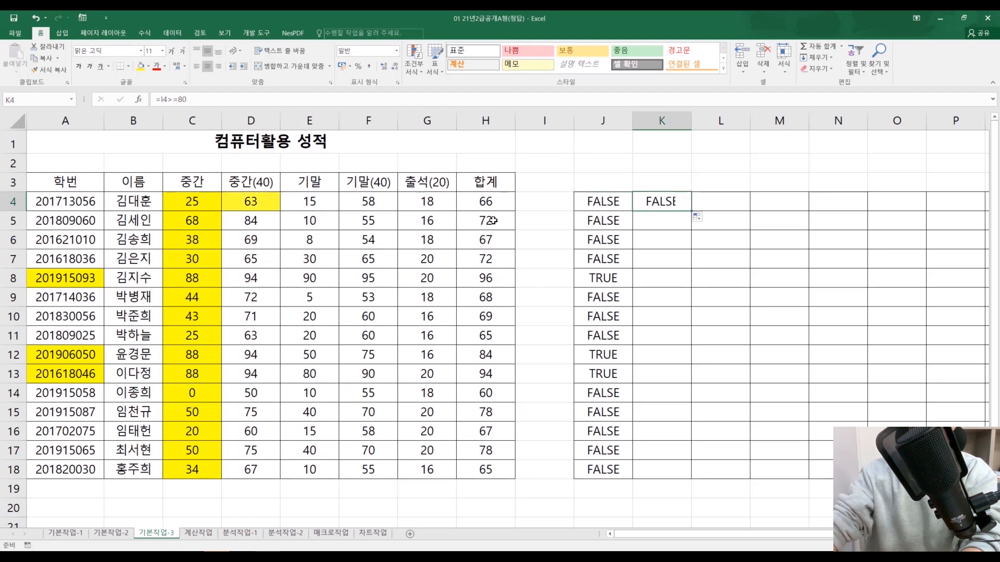
left_click_drag(133, 202, 133, 468)
left_click(136, 206)
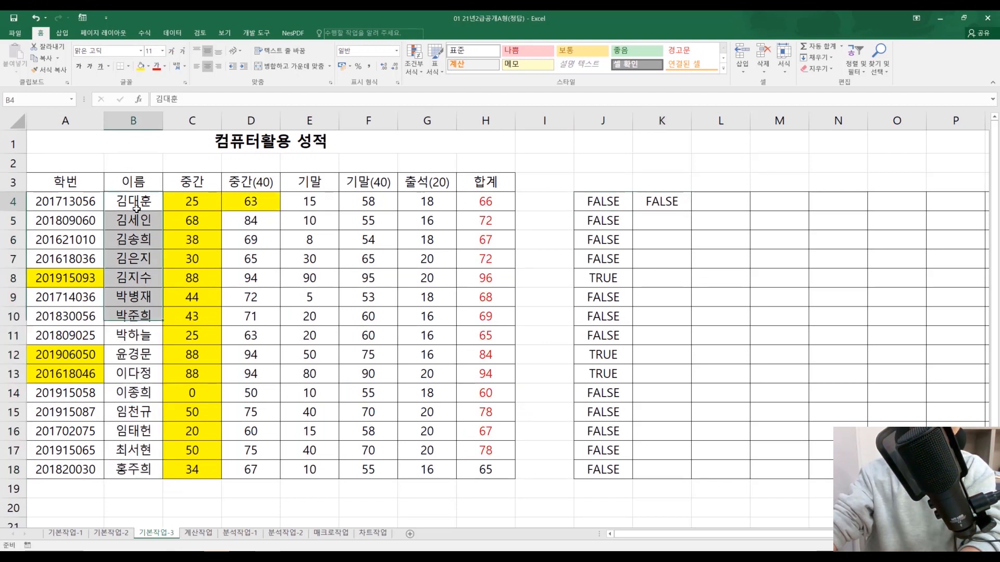
left_click(490, 205)
left_click(134, 275)
left_click(493, 276)
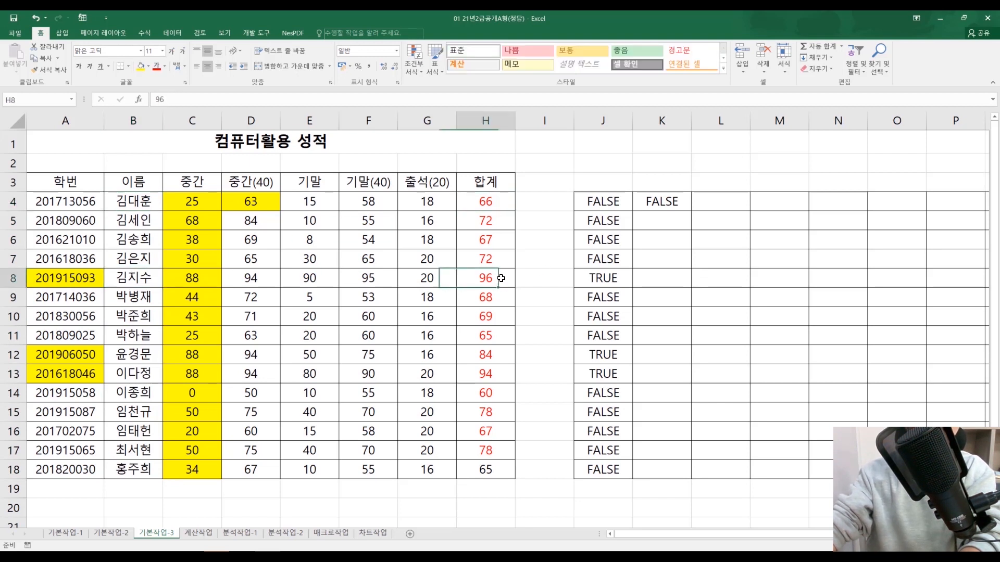
Step: Inspect the cell references in the J4 and K4 formulas, tracing A4 to H4 and B4 to I4
double_click(604, 206)
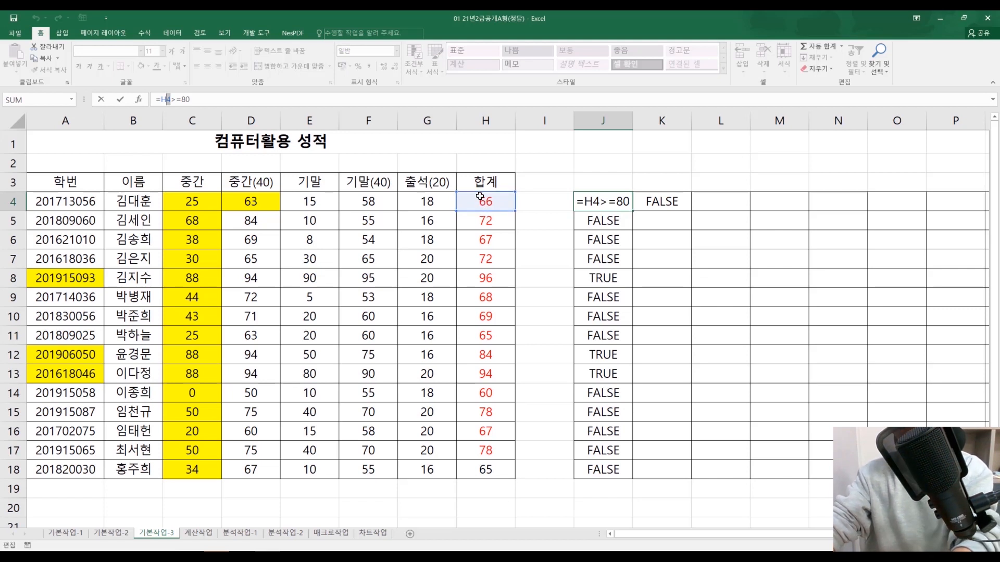
key("Return")
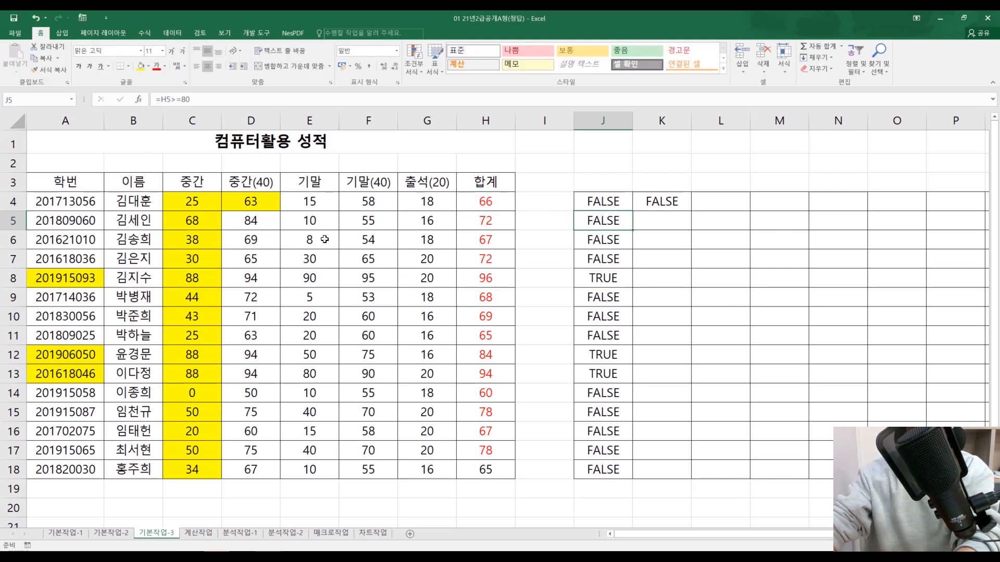
left_click(150, 207)
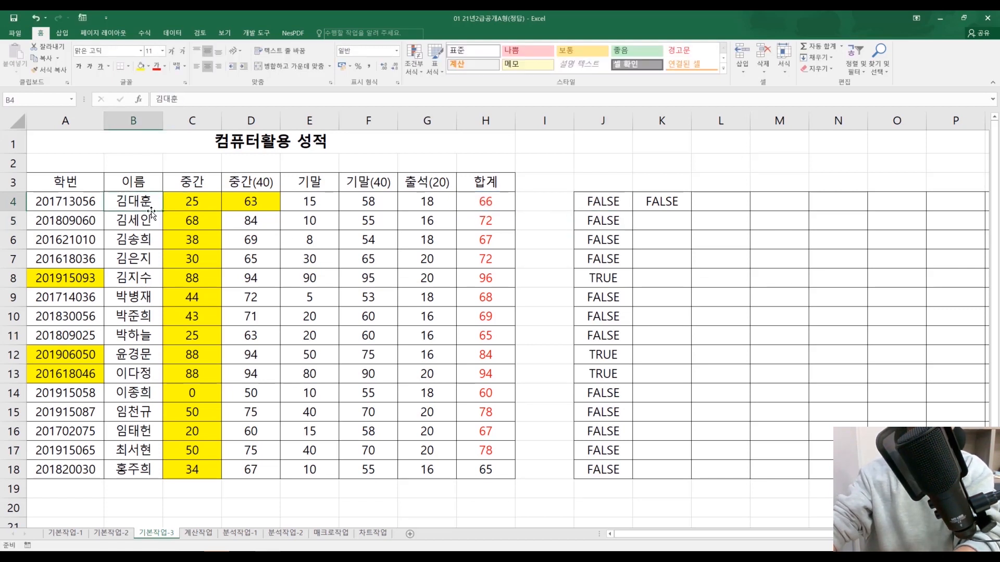
left_click(657, 203)
left_click(404, 100)
left_click(56, 198)
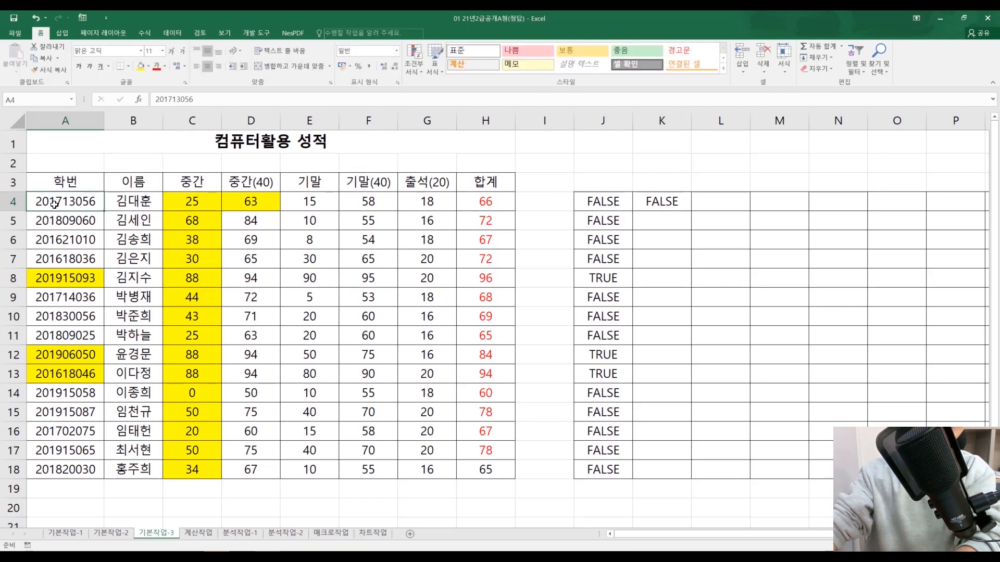
left_click(469, 202)
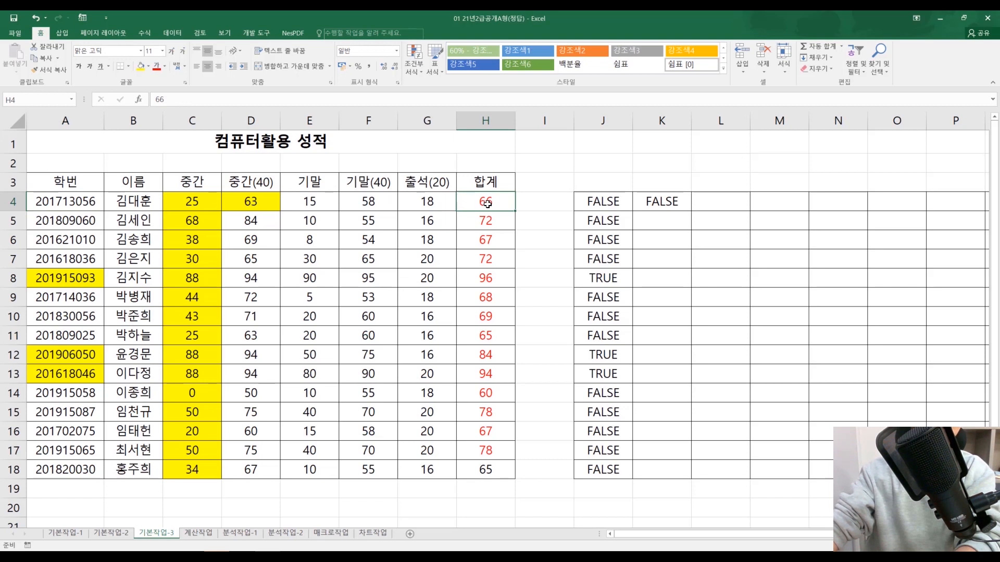
left_click(127, 201)
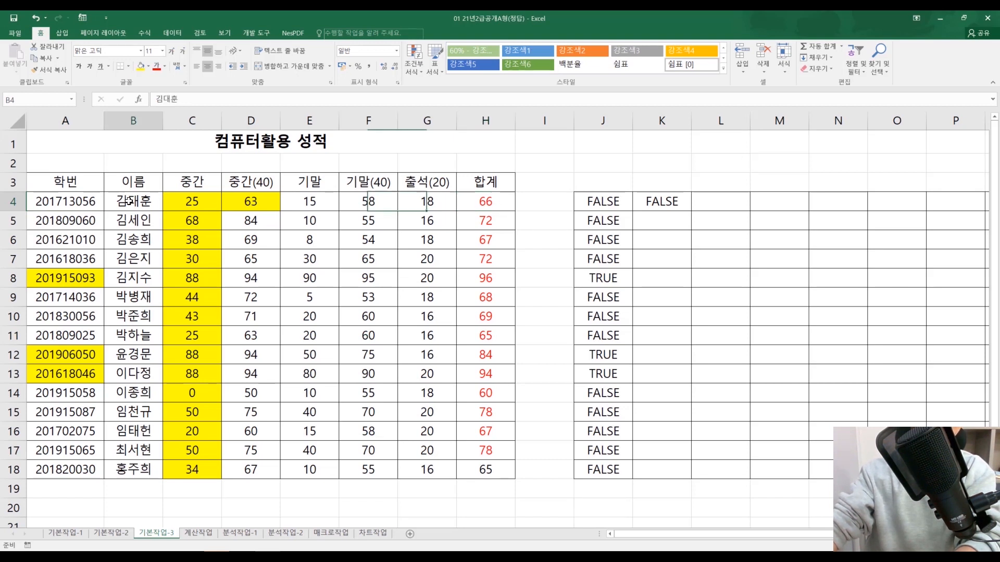
left_click(469, 211)
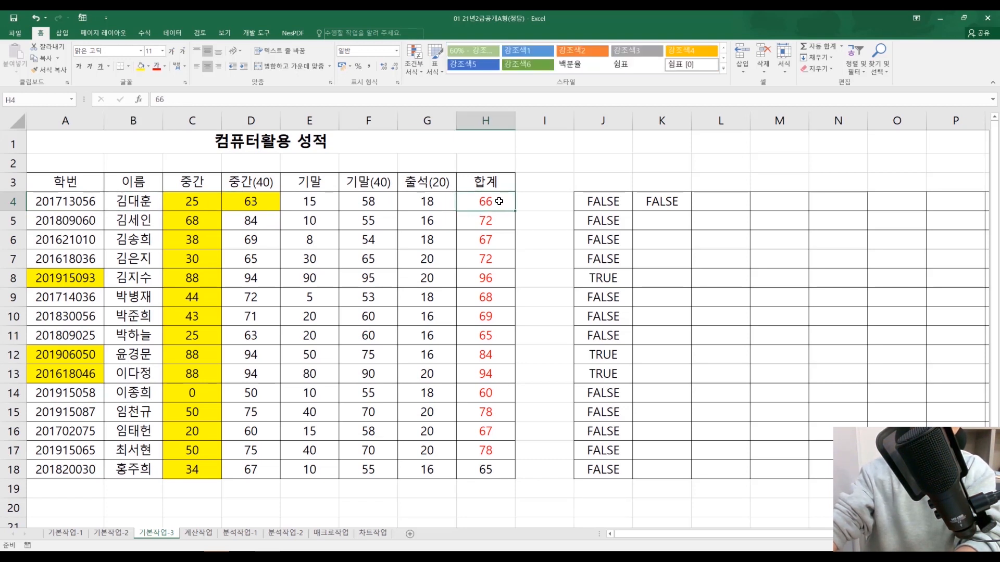
left_click(561, 195)
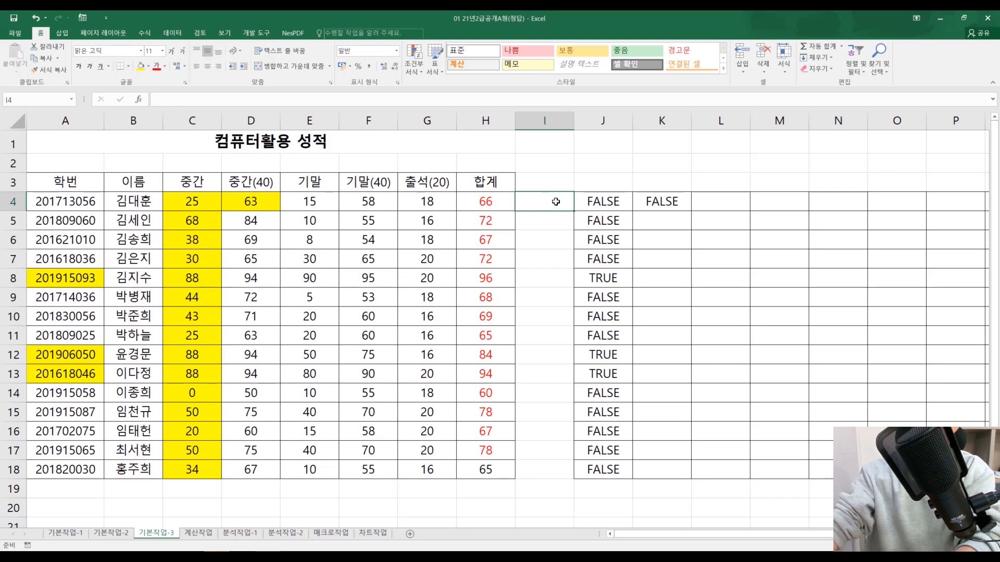
double_click(556, 201)
Step: Clear the contents of I3:L19, removing the test formulas from columns J and K
left_click_drag(555, 184, 732, 486)
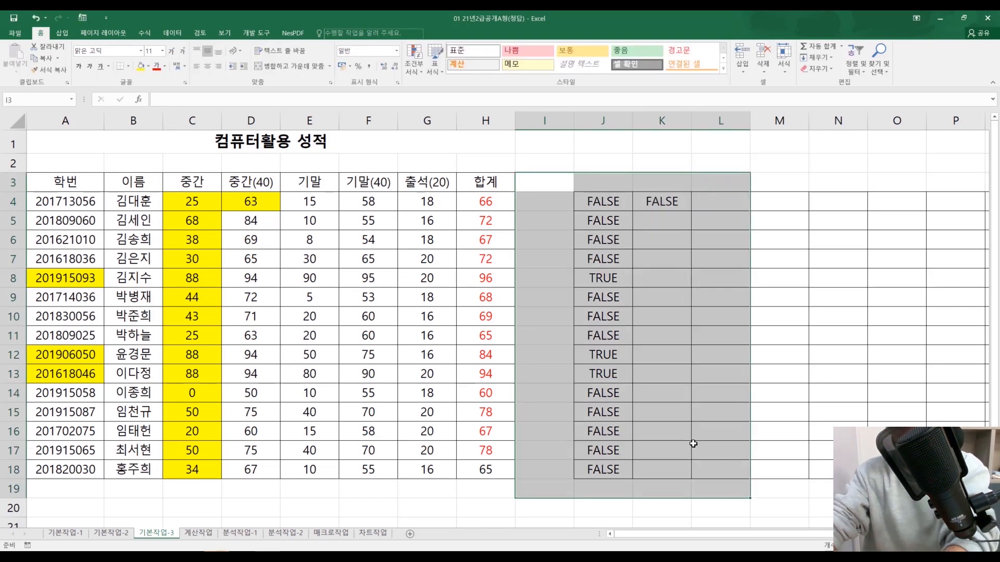
key("Delete")
left_click(668, 319)
Step: Enter 80 in every cell from I4 down through I13 to test which column B cells get filled
left_click(147, 203)
left_click(532, 202)
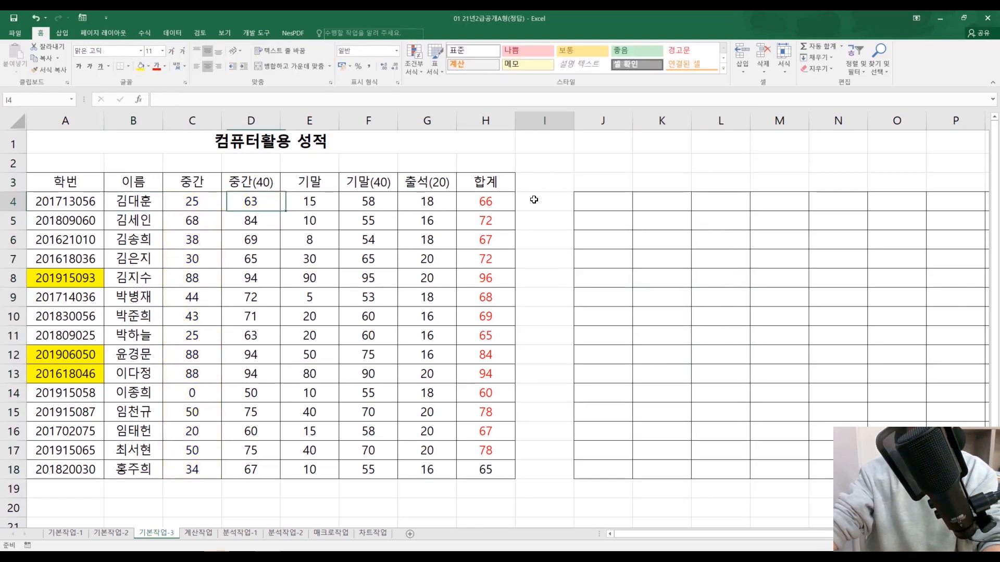
type("80")
key("Return")
type("80")
key("Return")
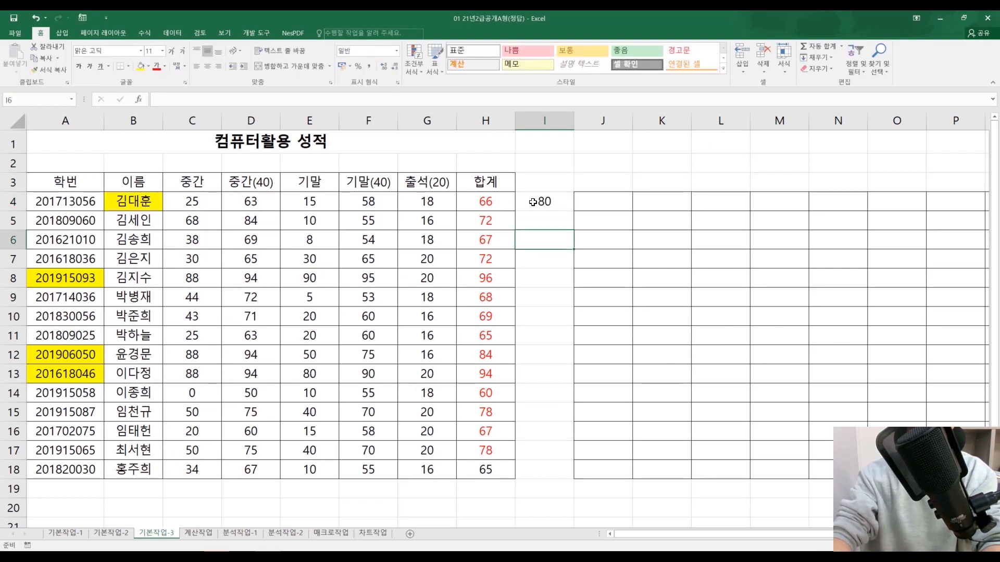
type("80")
key("Return")
type("80")
key("Return")
type("80 80")
key("Return")
type("80")
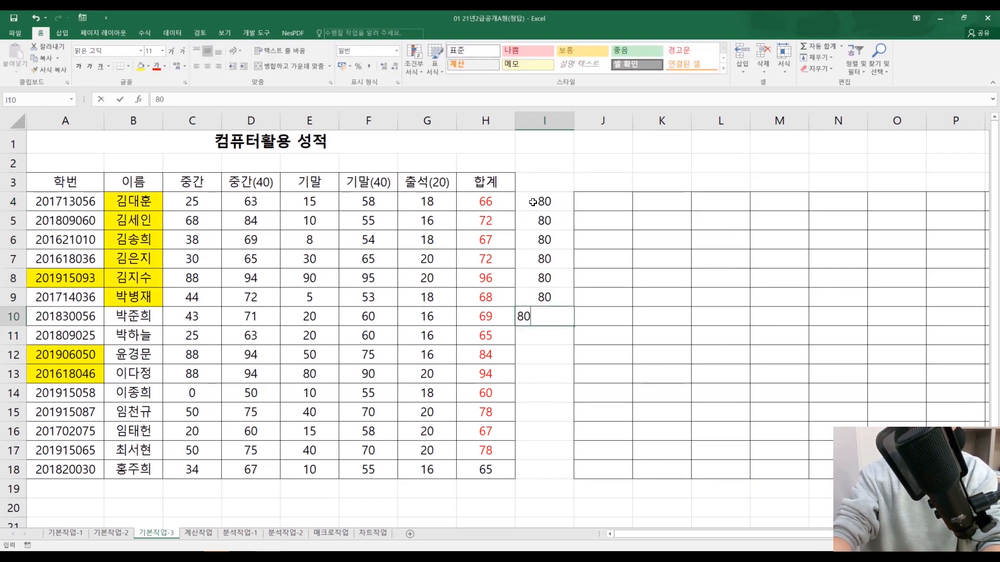
key("Return")
type("80")
key("Return")
type("80")
key("Return")
type("80")
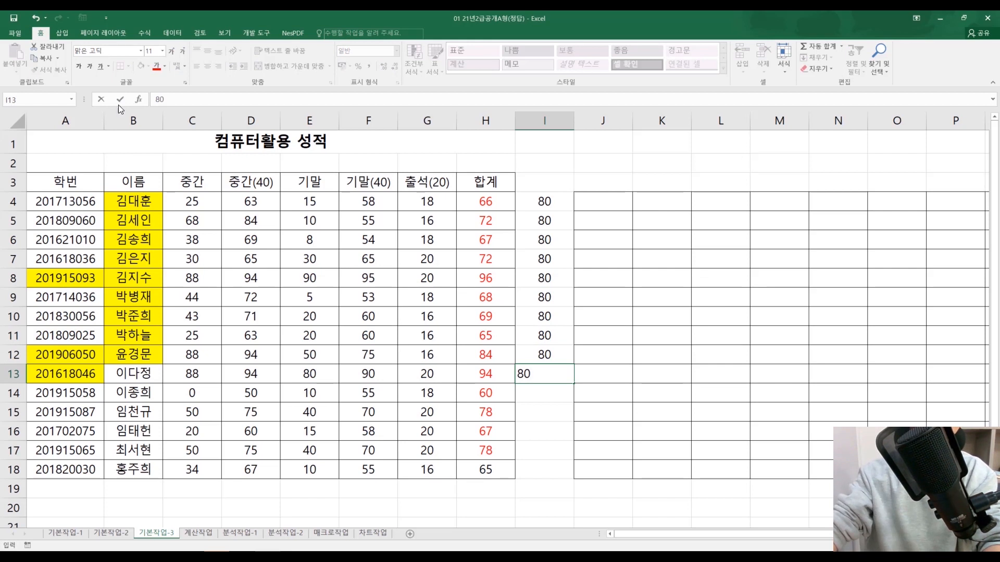
key("Return")
Step: Compare the cells of row 4 from A4 to H4, checking A4 against the total in H4
left_click(196, 204)
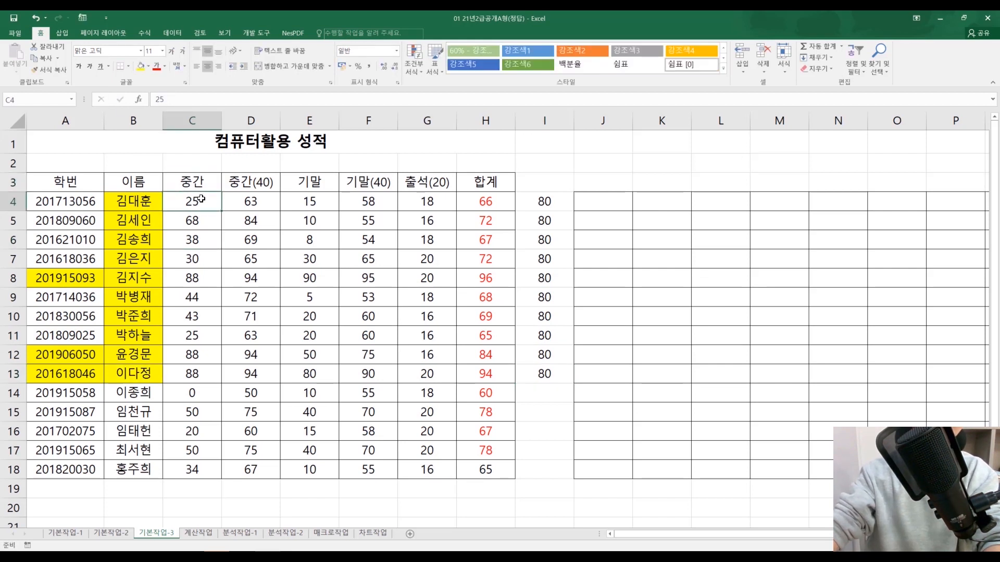
left_click(464, 210)
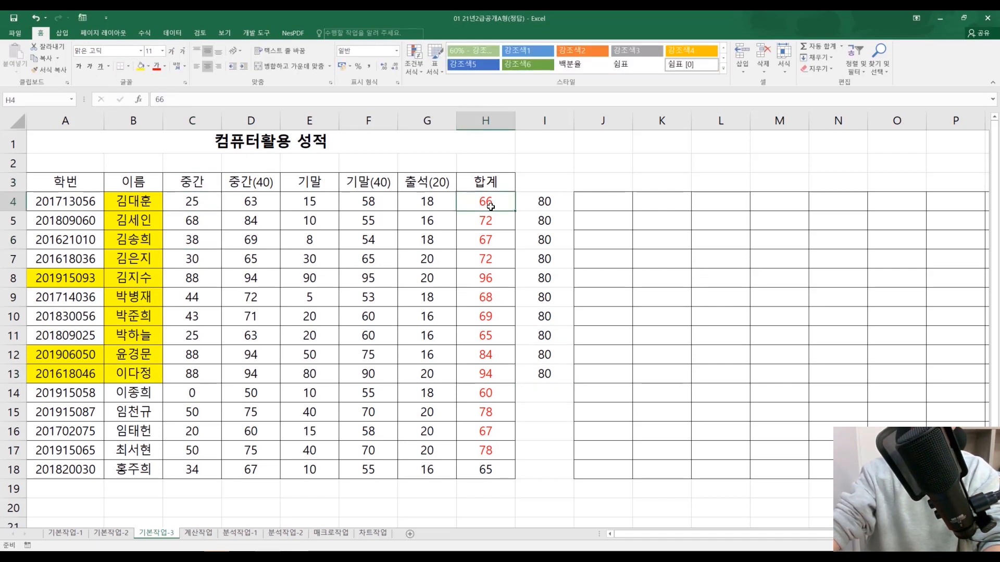
left_click_drag(83, 204, 490, 199)
left_click(485, 200)
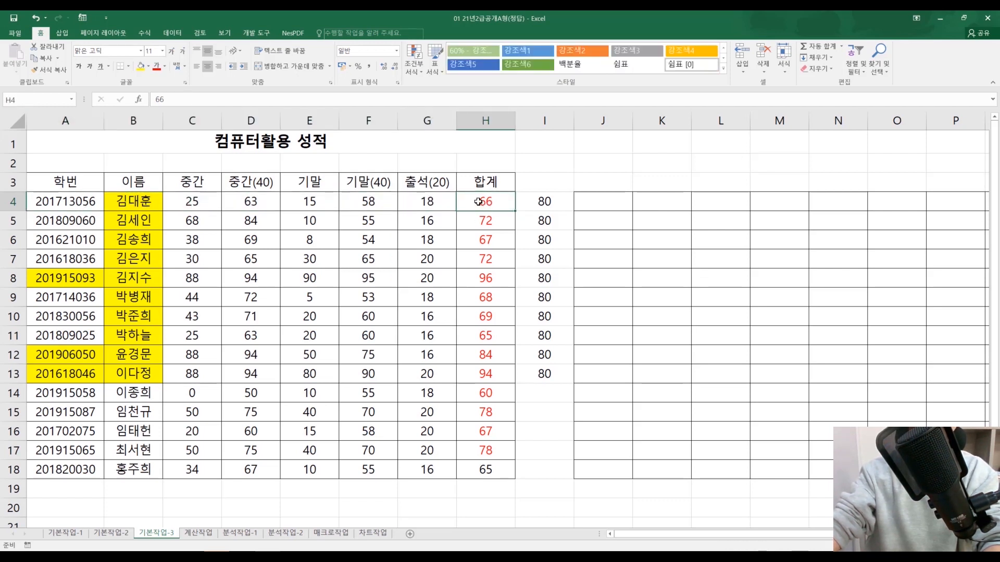
left_click_drag(69, 204, 466, 207)
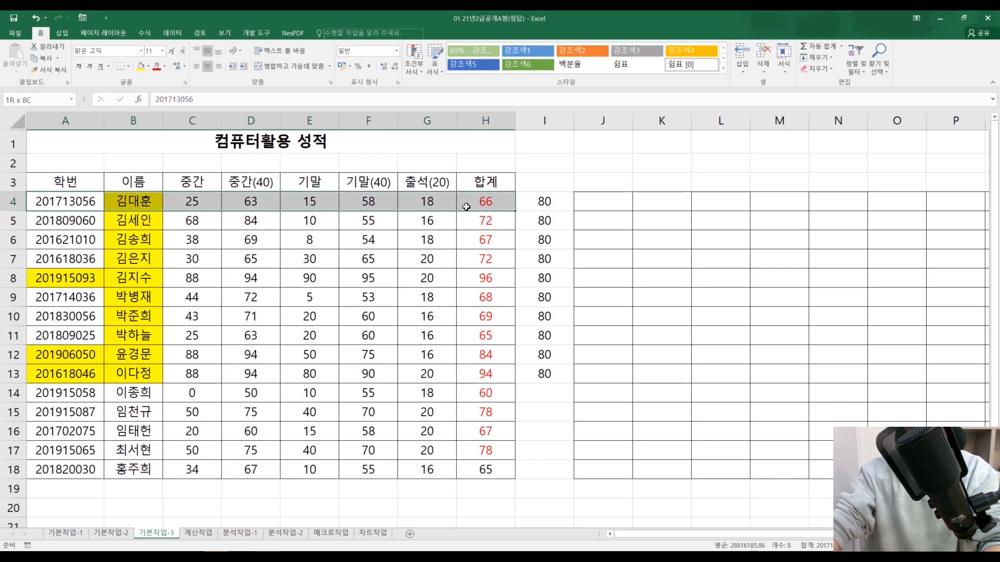
left_click(74, 202)
left_click(492, 201)
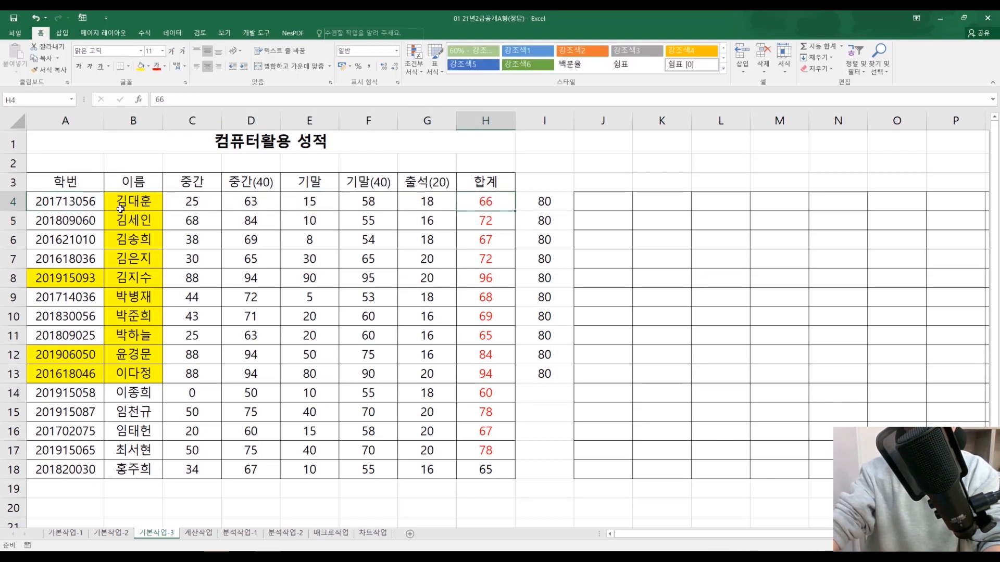
Step: Trace which cell each row 4 cell is tested against, pairing B4 with I4 and C4 with J4
left_click(140, 206)
left_click(470, 205)
left_click(544, 203)
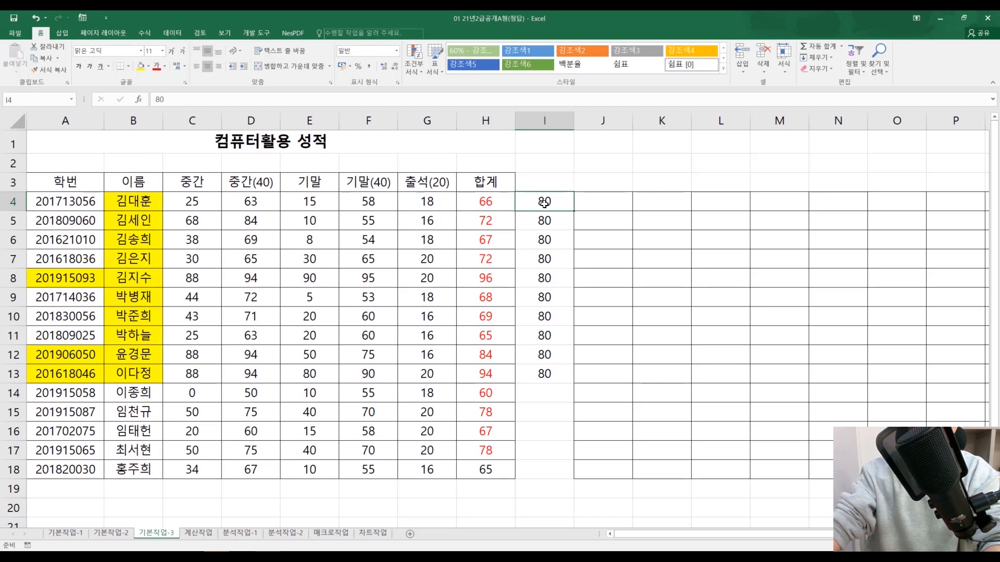
left_click(202, 208)
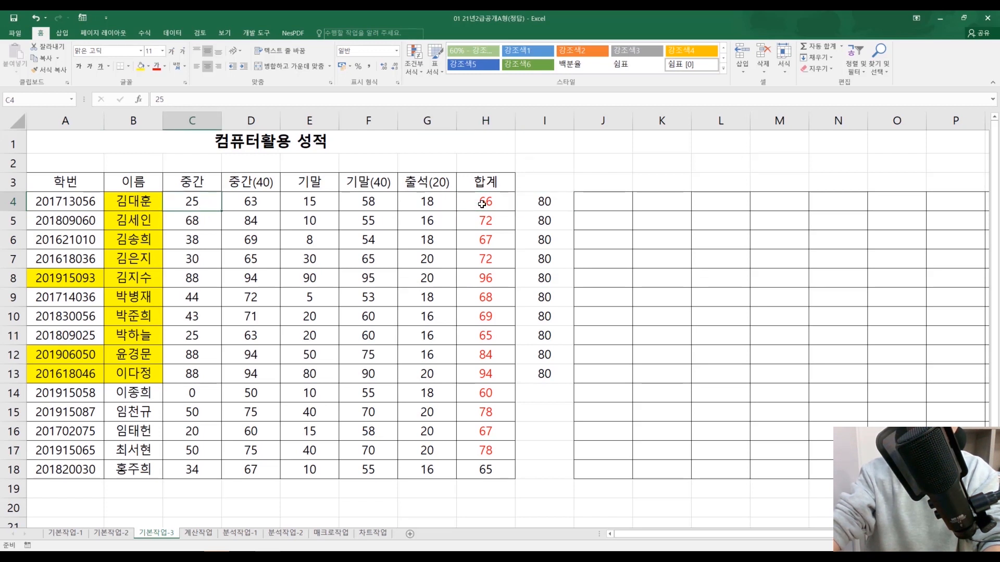
left_click(602, 196)
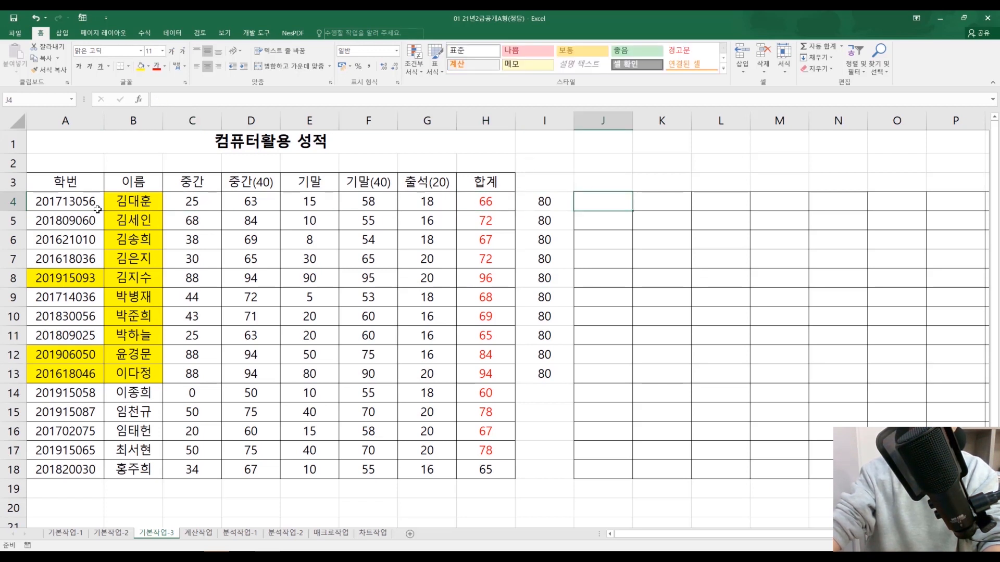
left_click(76, 201)
left_click(592, 207)
left_click(133, 208)
left_click(264, 203)
left_click(546, 204)
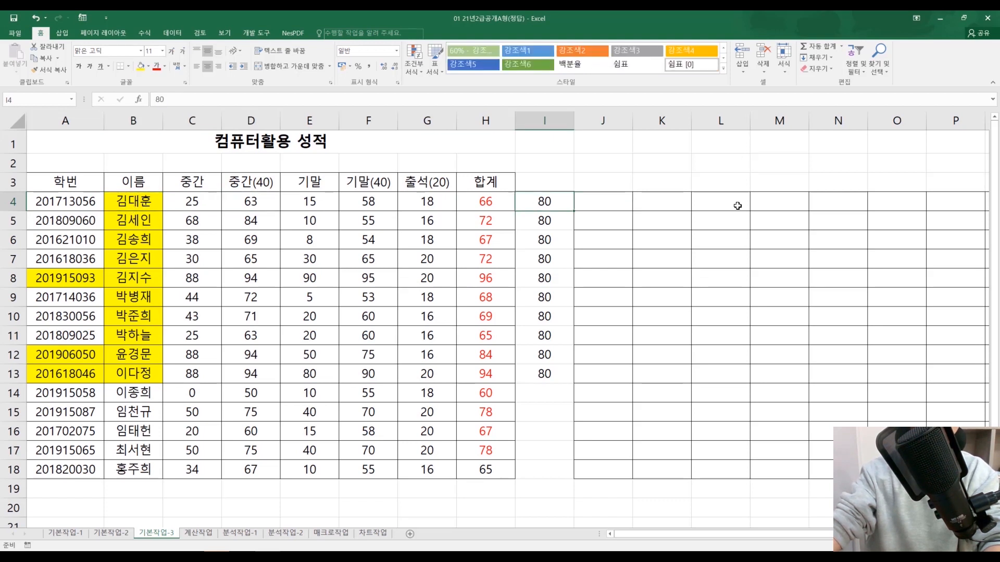
Step: Enter 80 in J4, 8080 in K4 and 80 in L4 to test the fill of further row 4 cells
left_click(602, 198)
type("80")
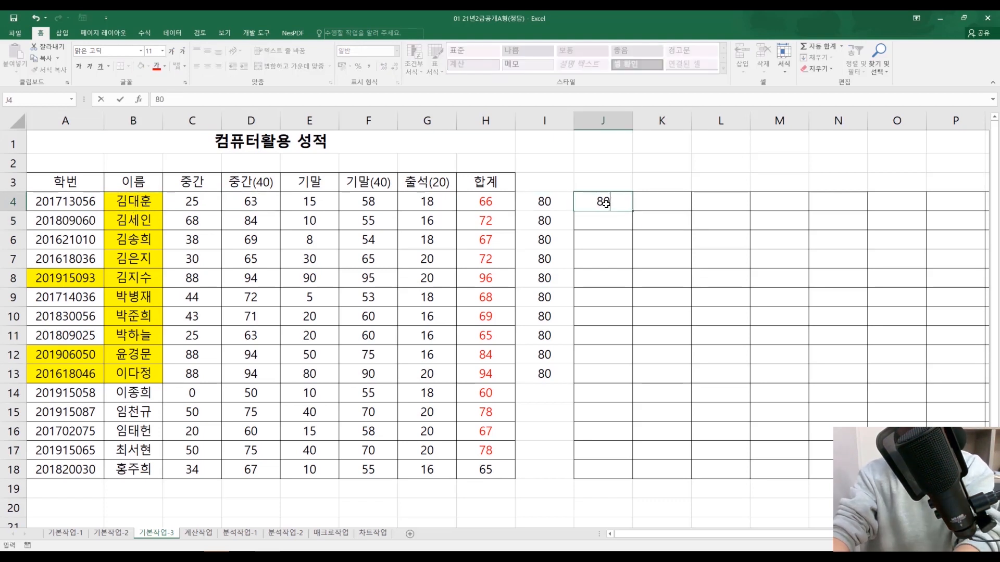
key("Tab")
type("8080")
left_click(605, 203)
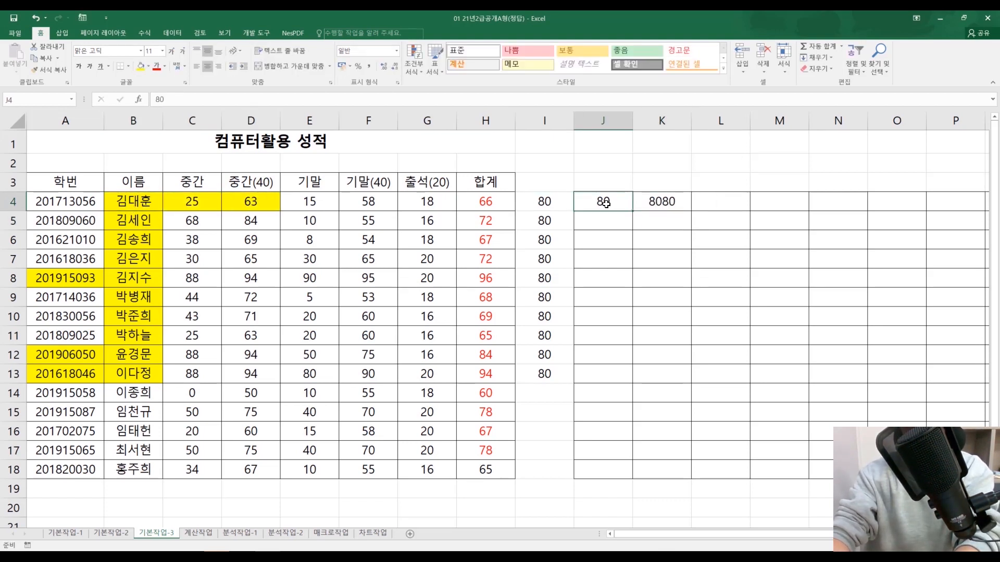
key("Right")
key("Right")
type("80")
key("Return")
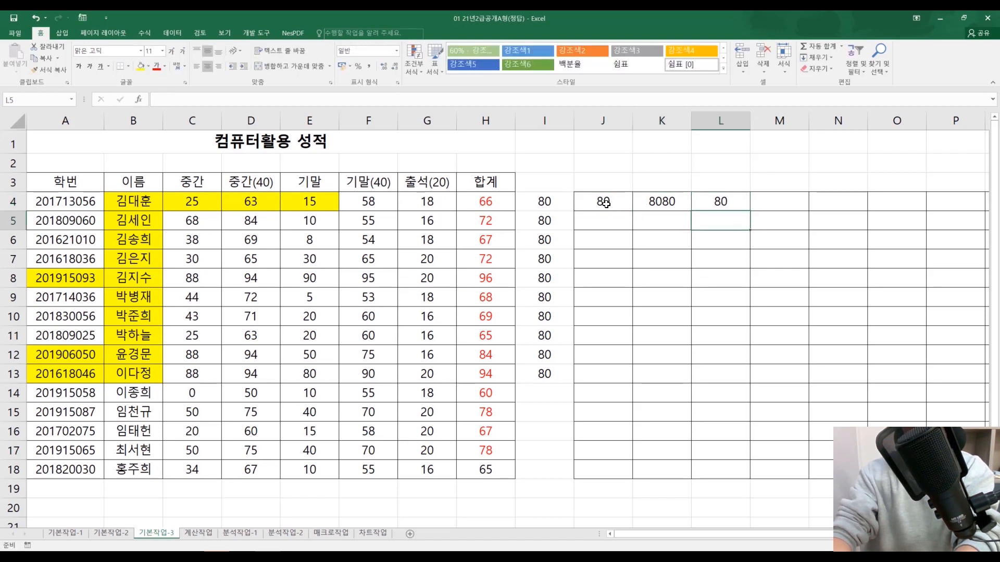
Step: Enter 80 in M4, N4 and O4 to extend the test values along row 4
key("Up")
key("Right")
type("80")
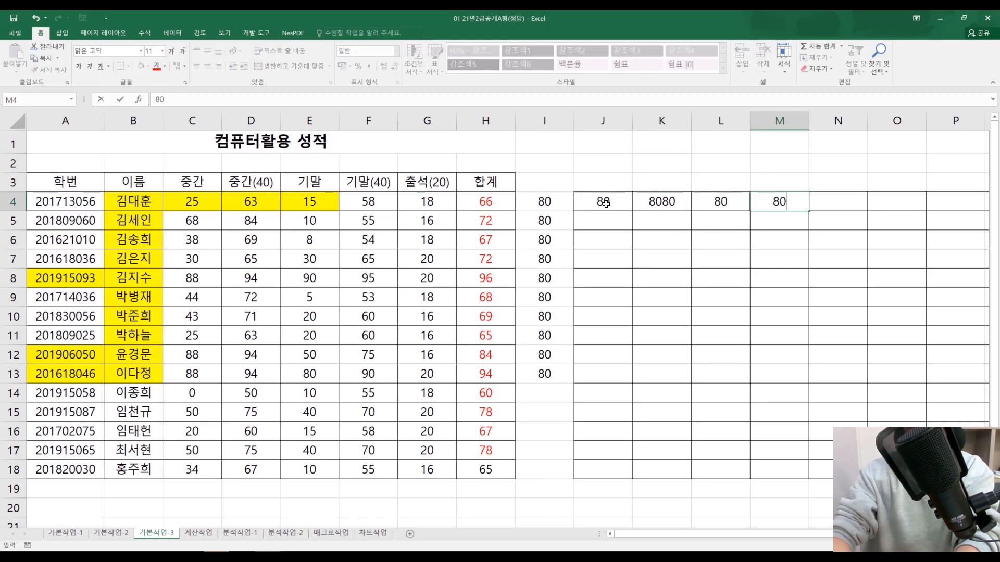
key("Return")
key("Up")
key("Right")
type("80")
key("Return")
key("Up")
key("Right")
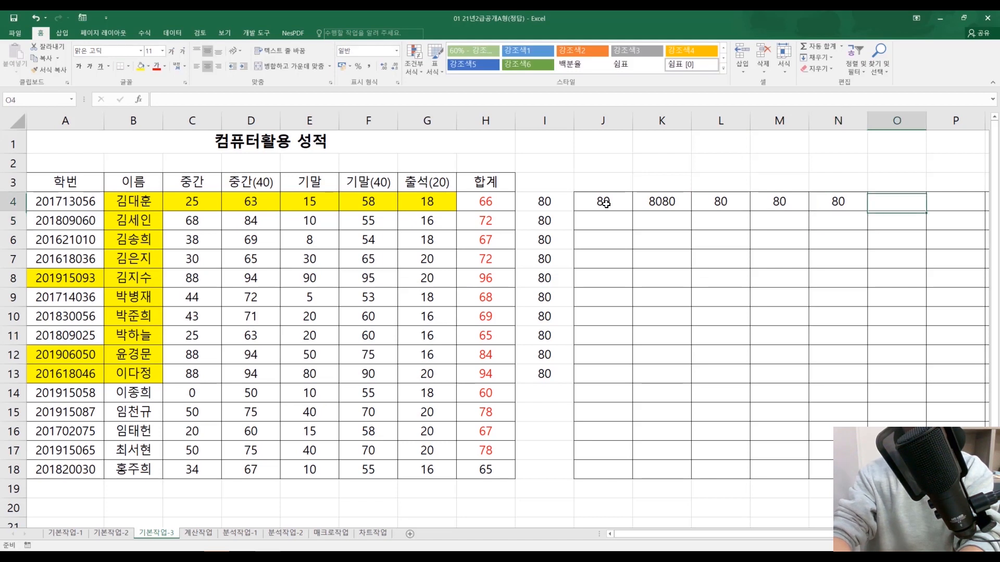
type("80")
key("Return")
Step: Clear all the test values from I4:O13
key("Left")
key("Left")
key("Right")
key("Right")
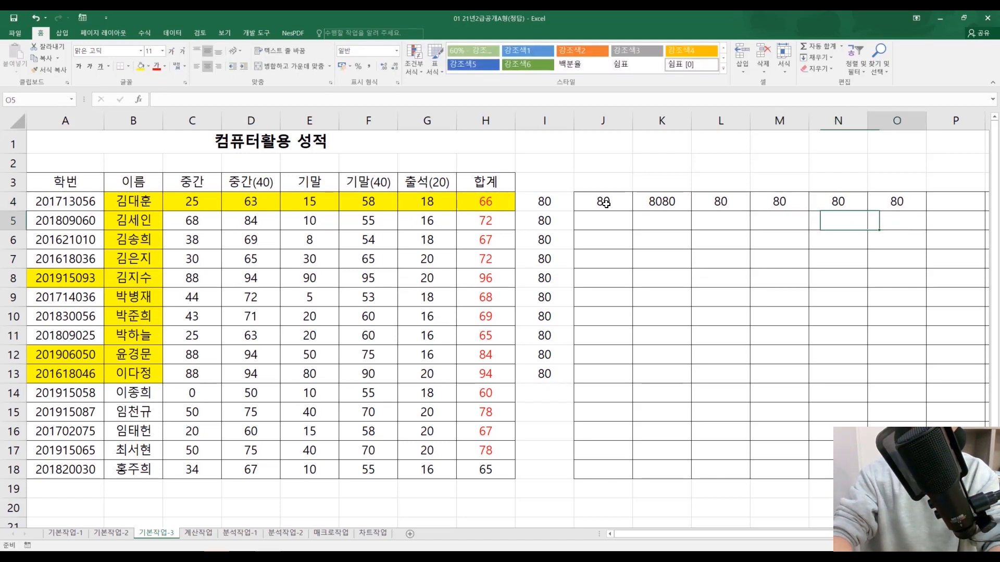
key("Up")
key("shift+Left")
key("shift+Left")
key("shift+Left")
key("shift+Left")
key("shift+Left")
key("shift+Left")
key("shift+Down")
key("shift+Down")
key("shift+Down")
key("shift+Down")
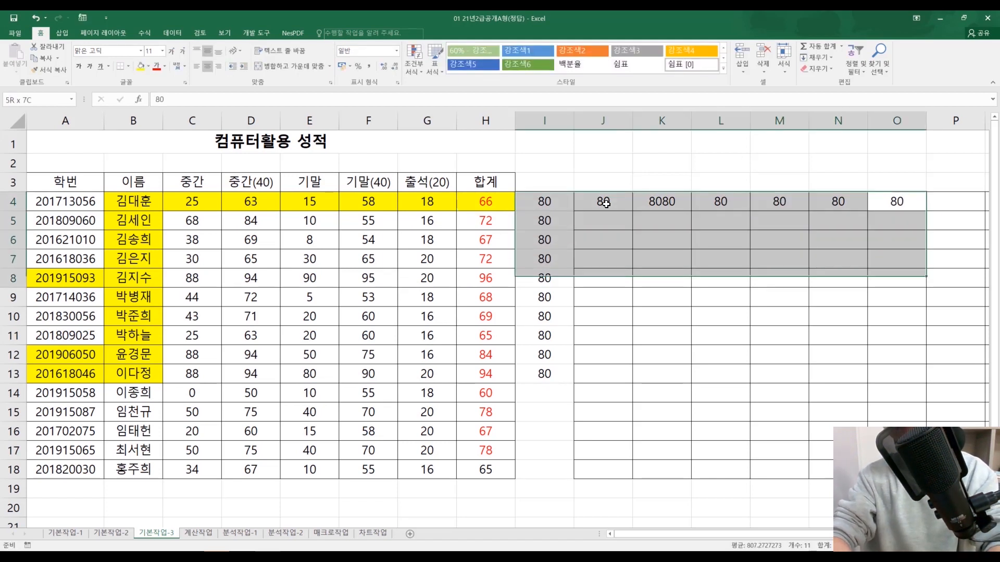
key("shift+Down")
key("shift+Down")
key("shift+Down")
key("shift+Down")
key("shift+Down")
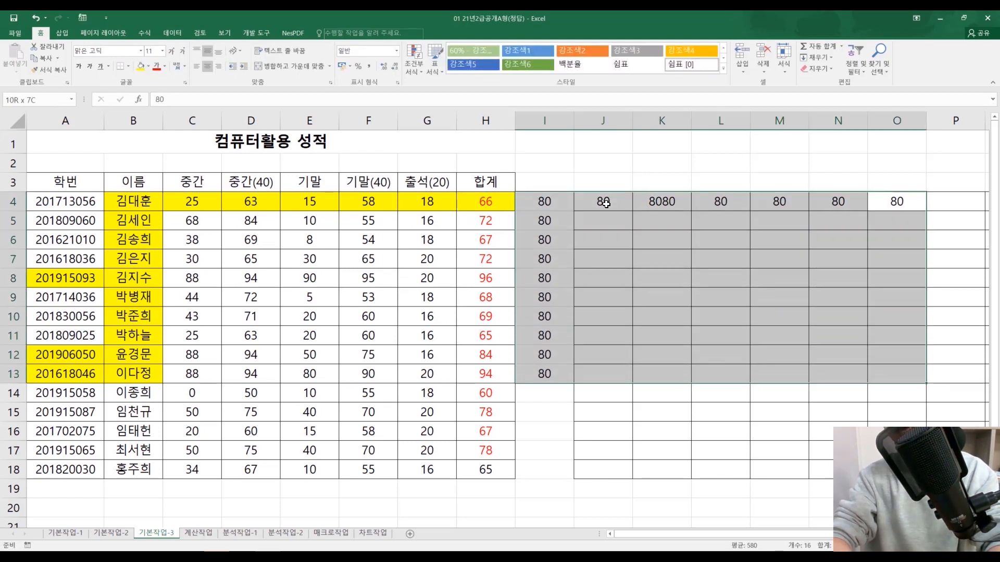
key("Delete")
key("Home")
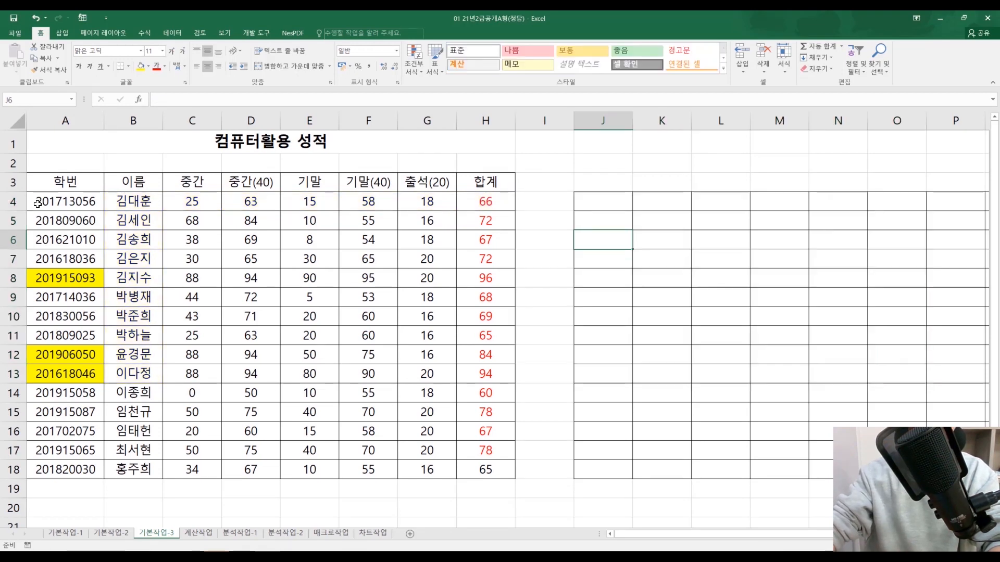
Step: Change the conditional formatting rule's formula to =$H4>=80, fixing the column reference, and apply it
left_click(540, 218)
left_click(414, 57)
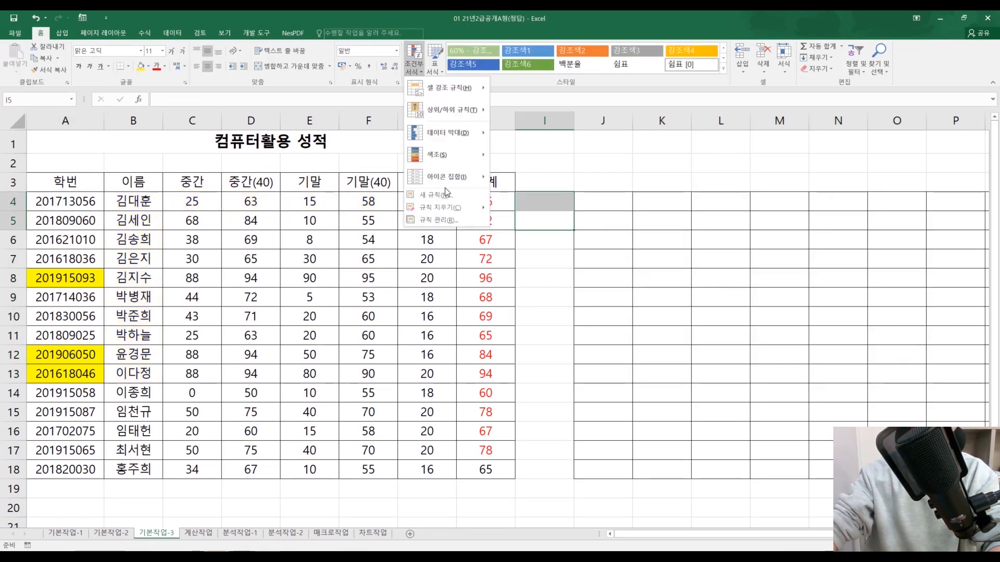
left_click(445, 188)
double_click(529, 208)
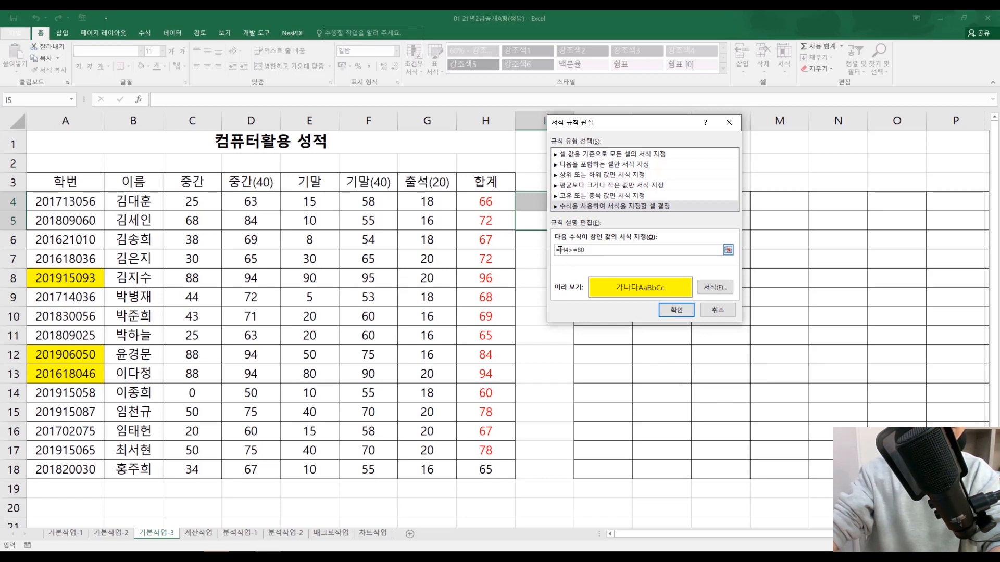
key("Right")
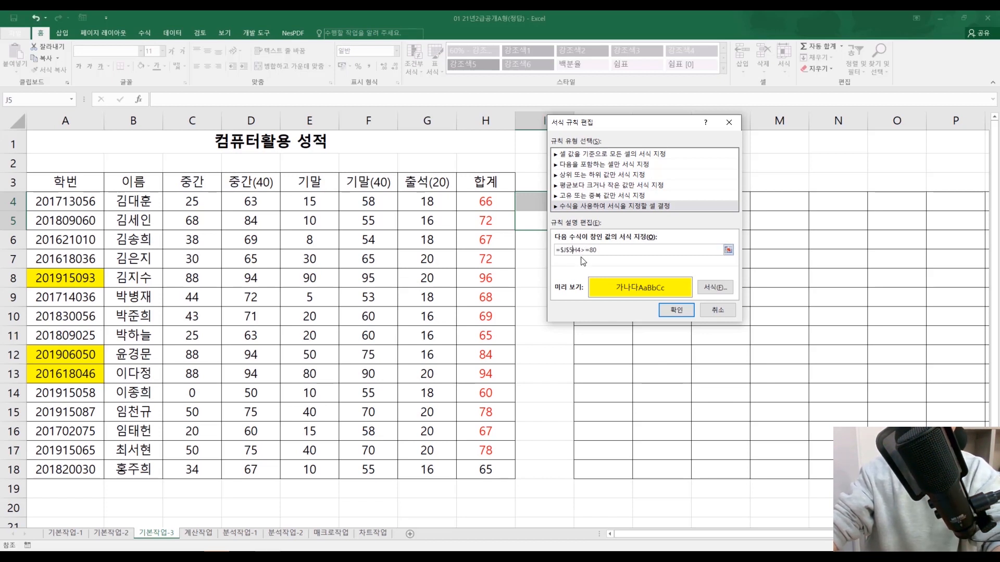
key("BackSpace")
key("BackSpace")
key("BackSpace")
key("BackSpace")
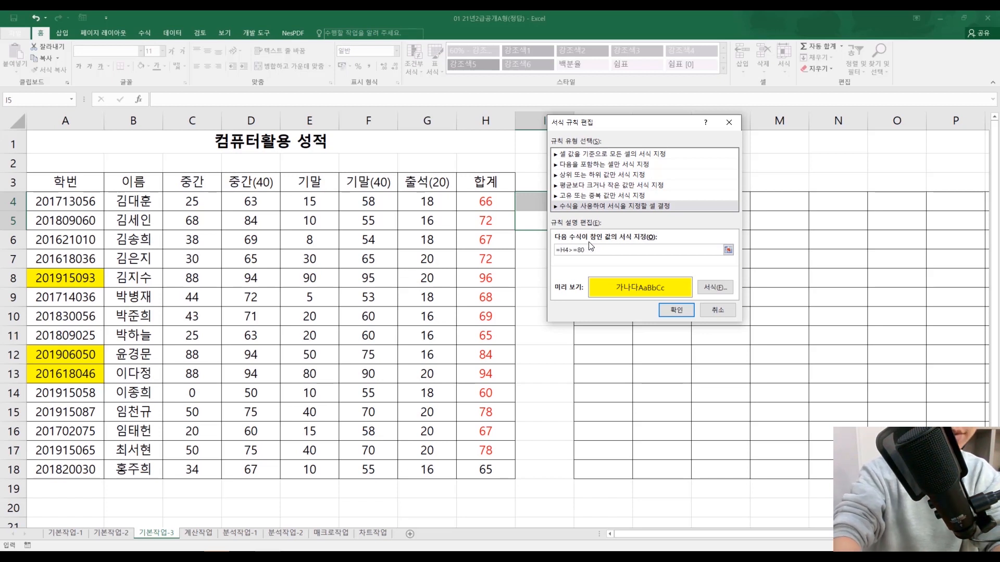
type("$")
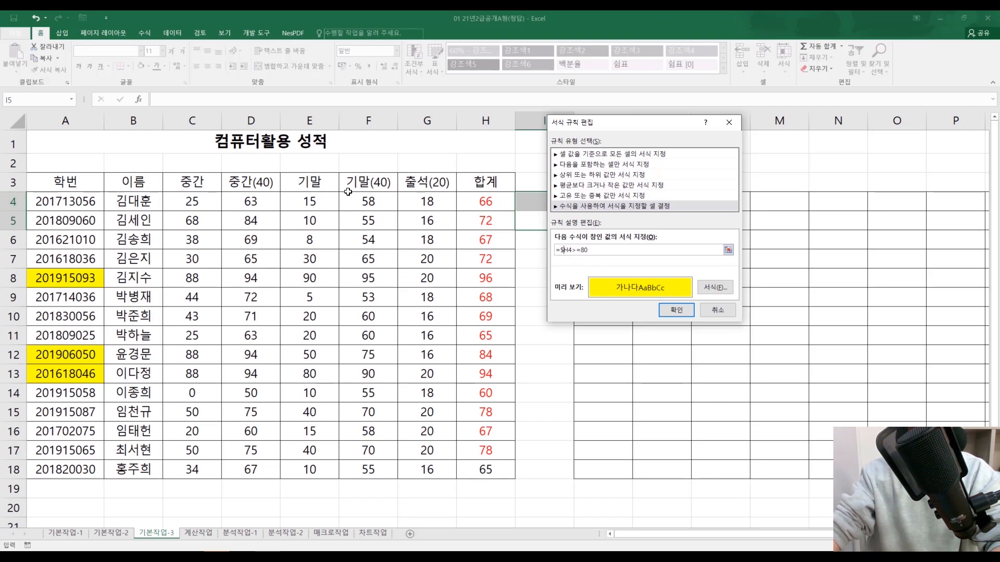
left_click(680, 312)
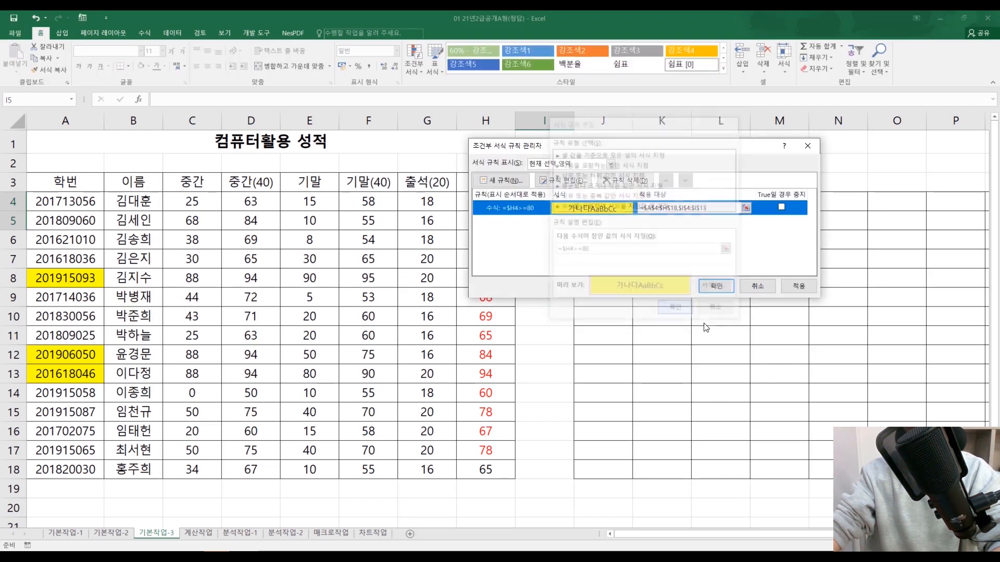
left_click(804, 286)
left_click(707, 289)
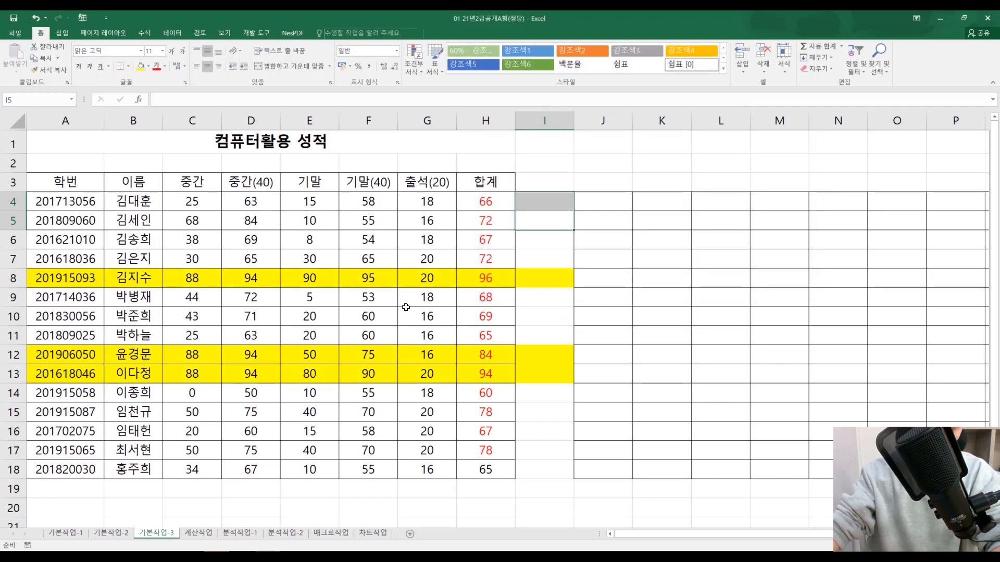
Step: Clear all contents and formatting, including borders and yellow fills, from I1:L18 beside the grade table
left_click_drag(518, 145, 705, 468)
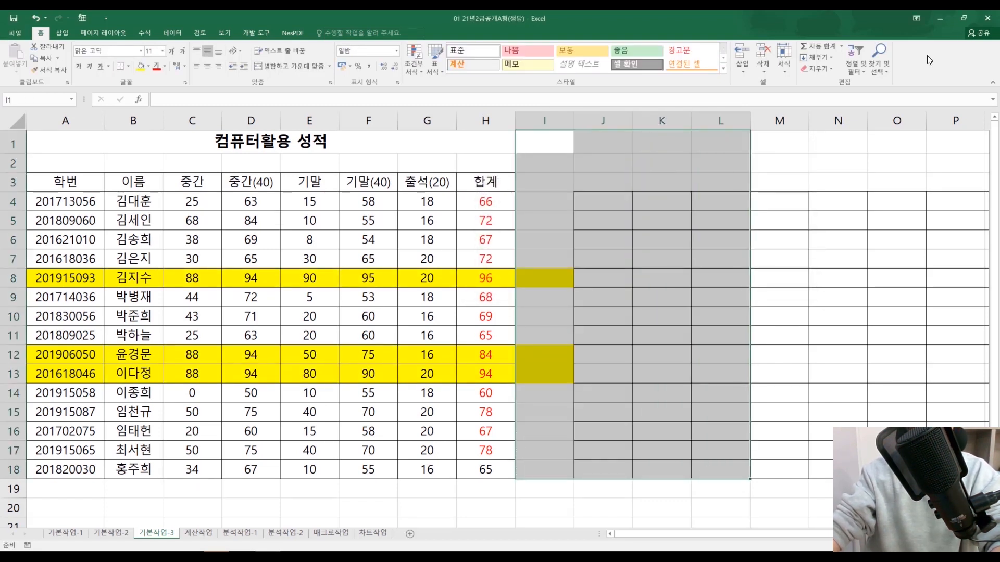
left_click(816, 70)
left_click(819, 82)
left_click(649, 259)
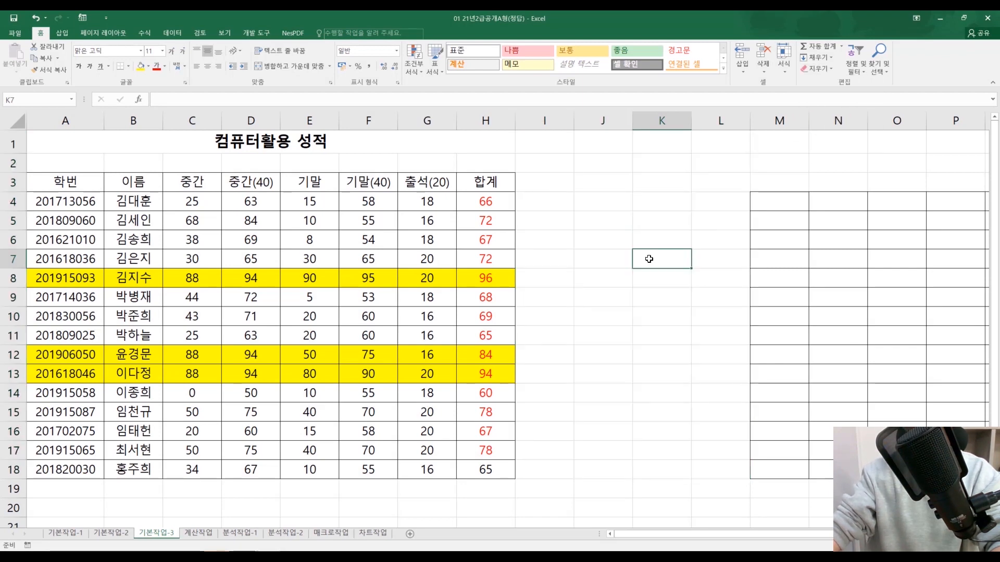
Step: Clear all contents and formatting from K3:Q19 to remove the remaining bordered test grid
left_click_drag(675, 183, 880, 488)
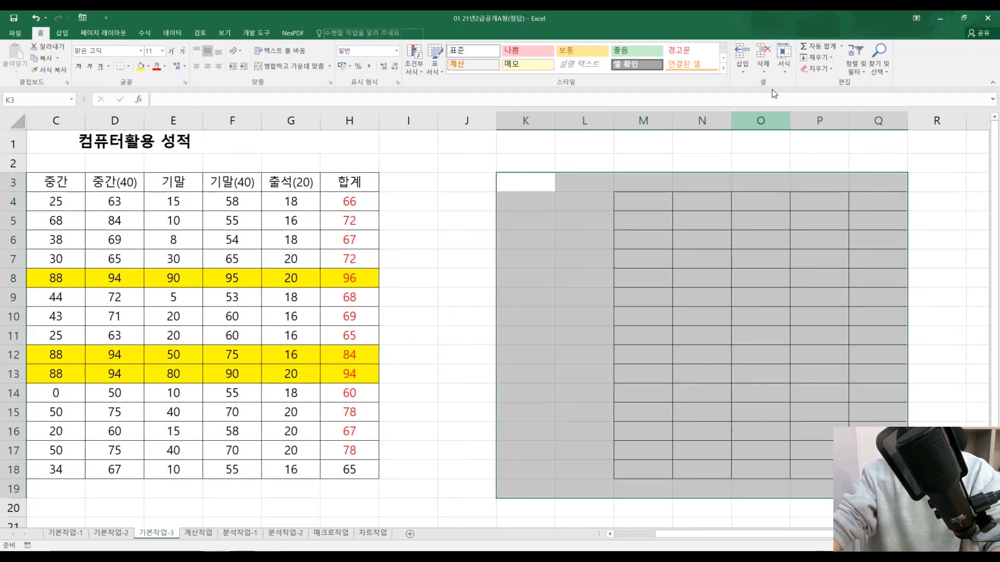
left_click(814, 69)
left_click(819, 81)
left_click_drag(558, 331, 56, 359)
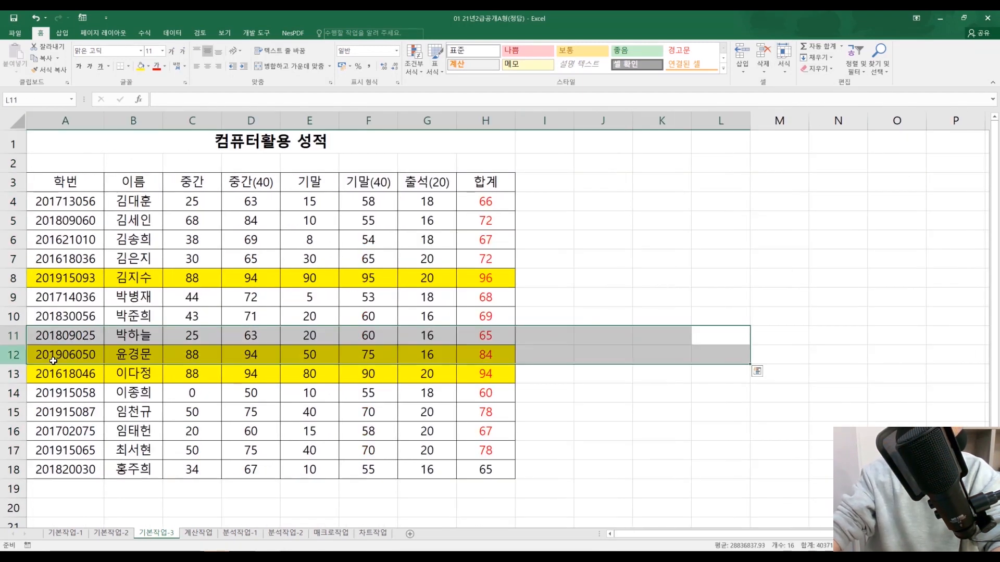
left_click(699, 350)
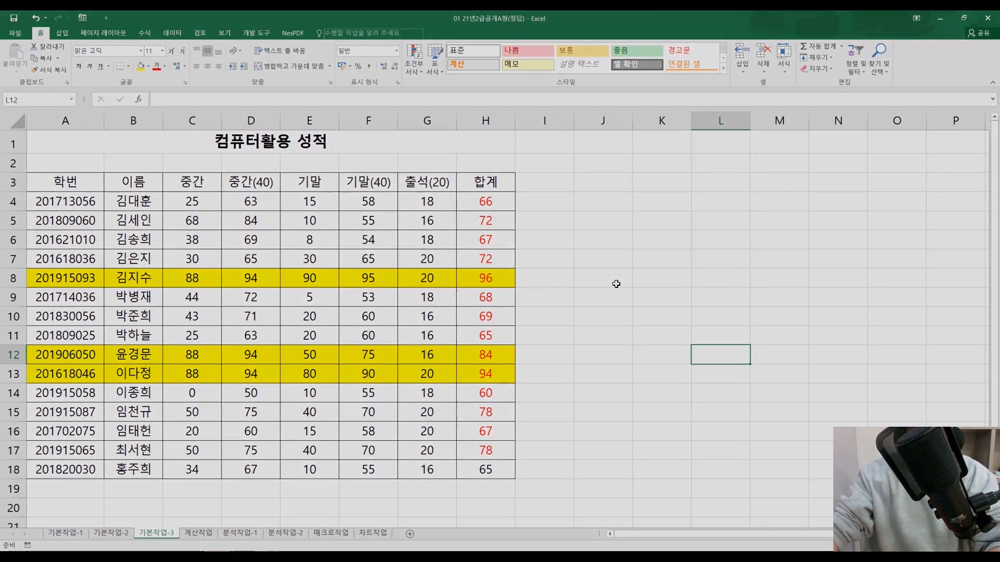
left_click(614, 282)
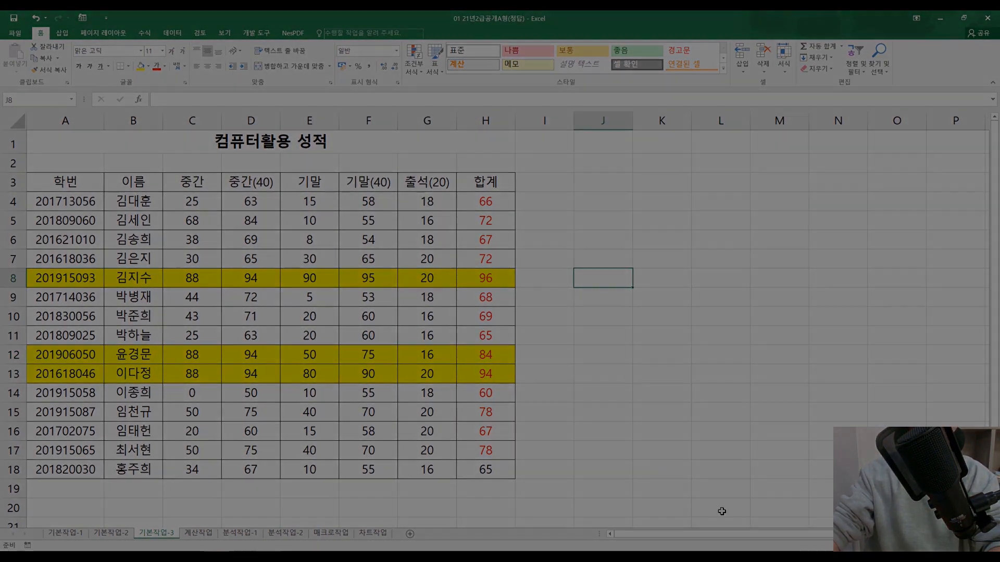